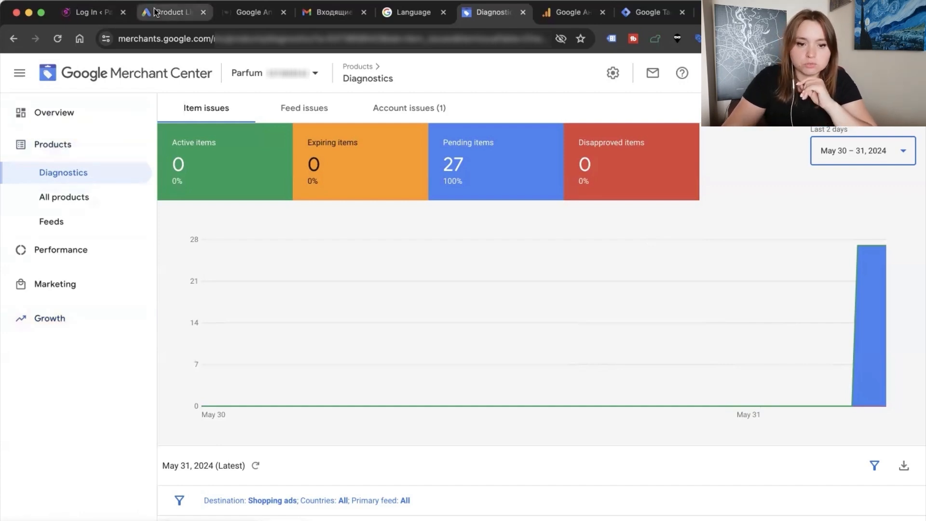
# Step: Switch to Google Ads and view the overview of all campaigns
pyautogui.click(171, 12)
pyautogui.click(42, 168)
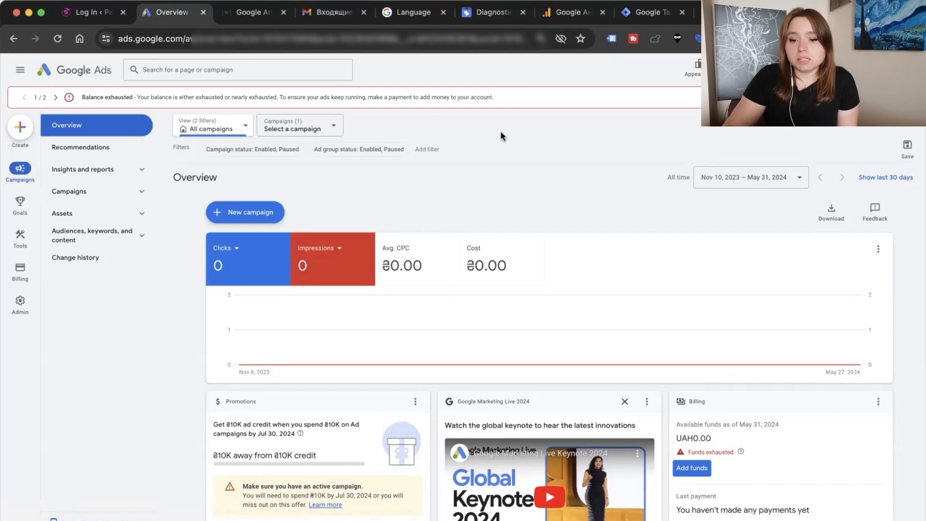
# Step: Return to Google Merchant Center, open its ad campaigns page and read the Performance Max introduction
pyautogui.click(489, 15)
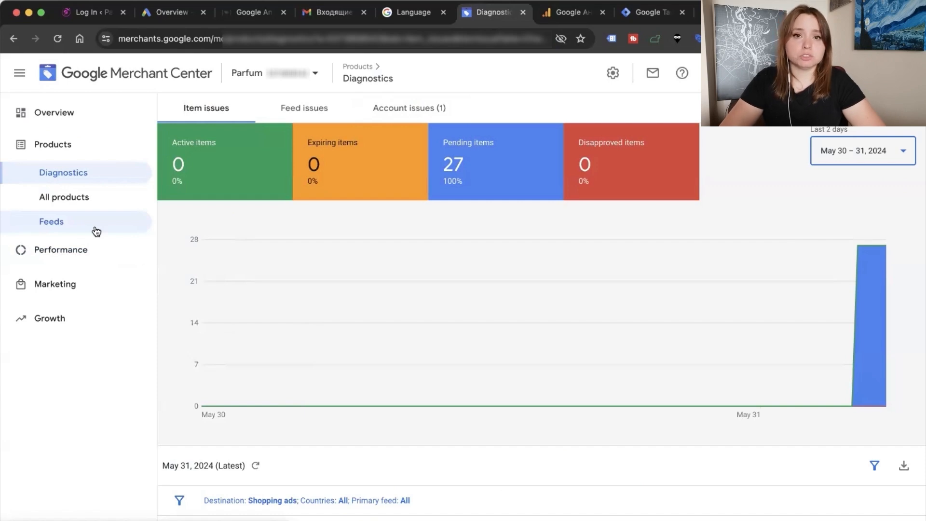
pyautogui.click(77, 286)
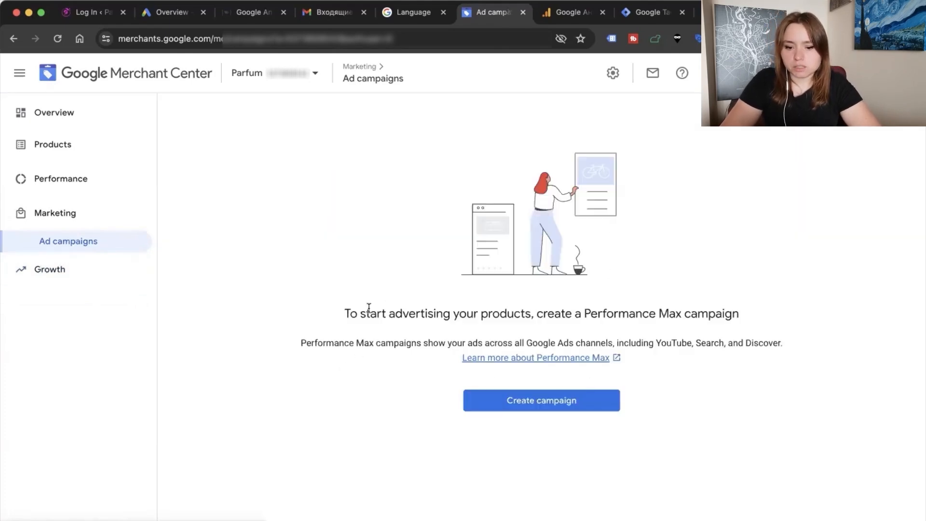
pyautogui.moveTo(737, 302); pyautogui.dragTo(800, 343)
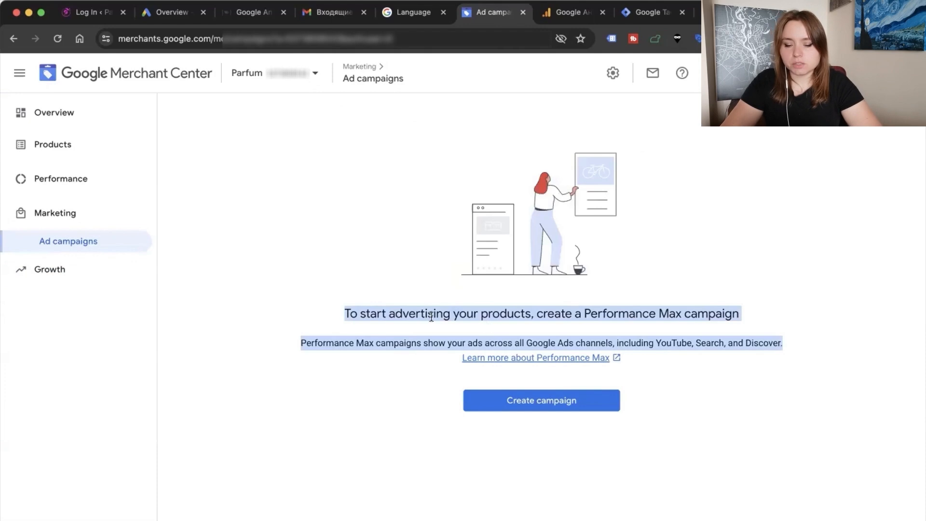
pyautogui.click(395, 313)
pyautogui.moveTo(385, 312); pyautogui.dragTo(756, 310)
pyautogui.click(687, 343)
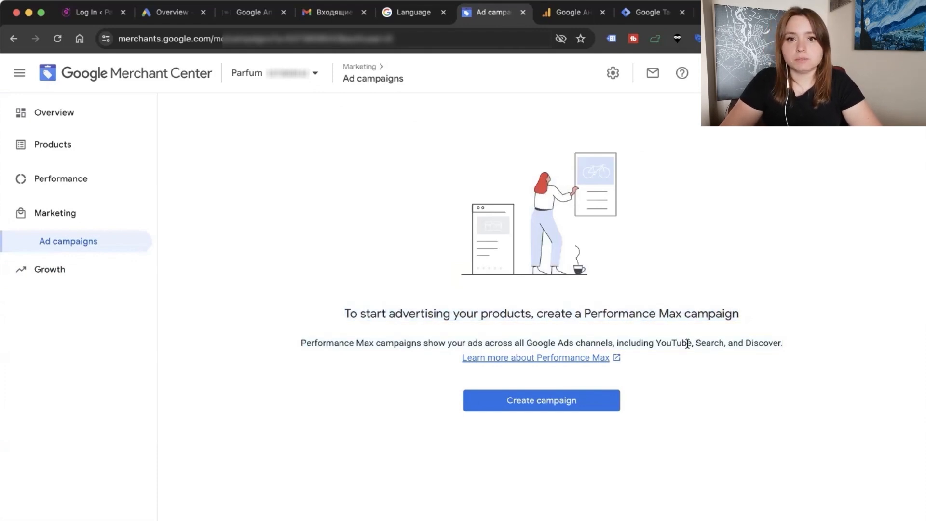
# Step: Start a new Performance Max campaign and limit its included products to the feed label UA
pyautogui.click(544, 401)
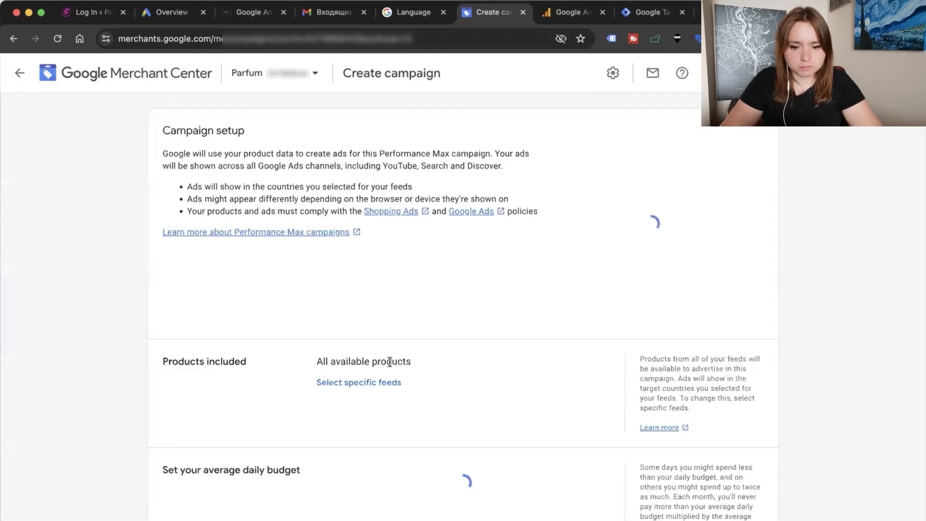
pyautogui.scroll(-4, 415, 395)
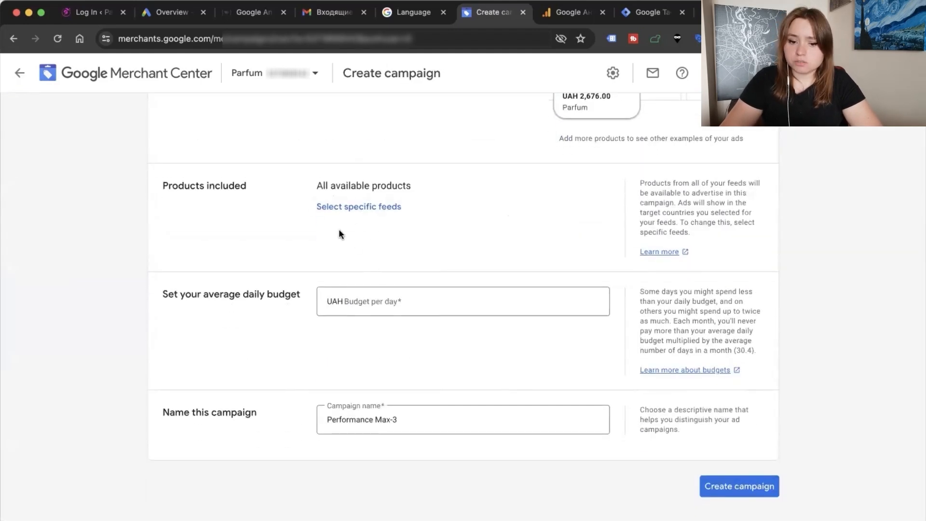
pyautogui.click(359, 207)
pyautogui.click(359, 217)
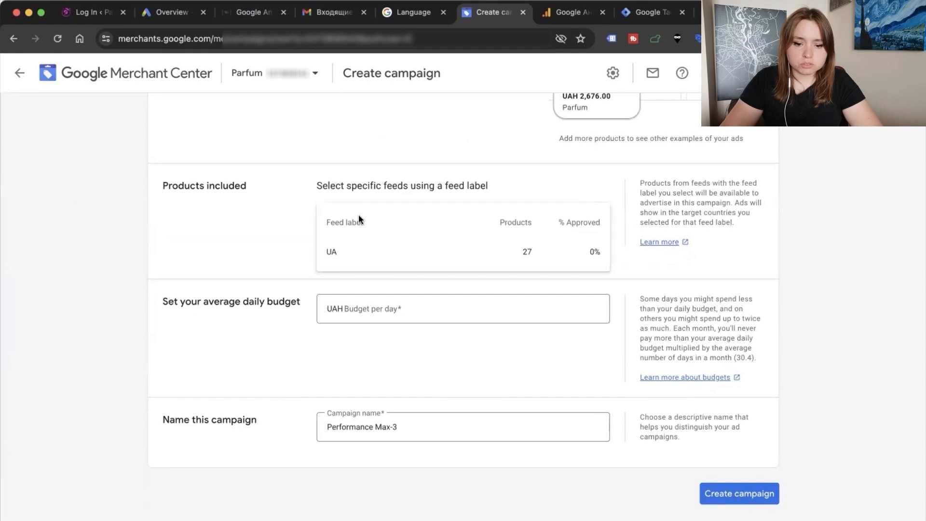
pyautogui.click(342, 255)
# Step: Set the average daily budget to UAH 100 and create the campaign under the name Performance Max-3
pyautogui.scroll(-1, 354, 331)
pyautogui.click(360, 287)
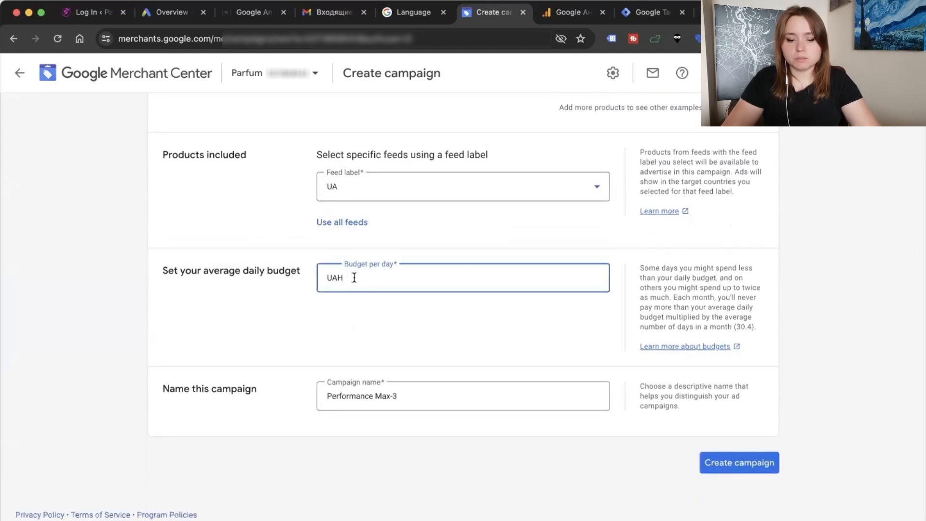
pyautogui.write('100')
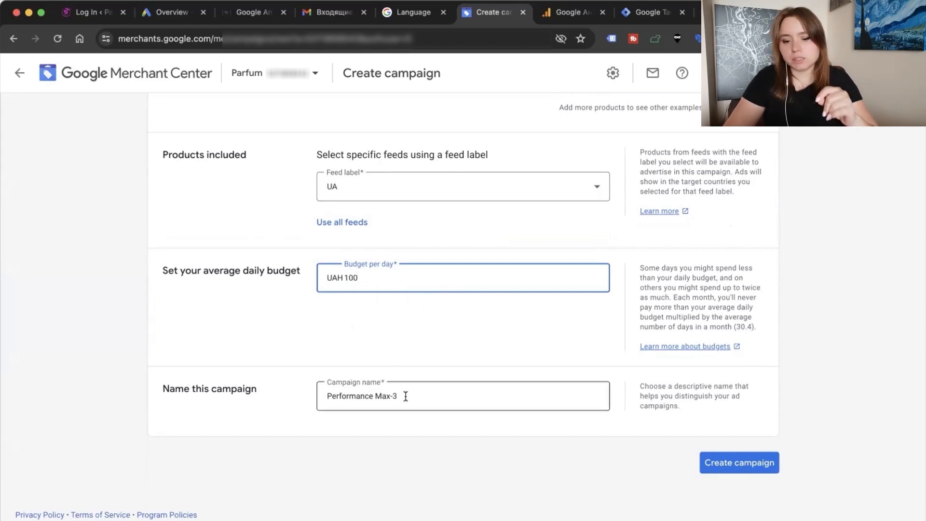
pyautogui.click(738, 478)
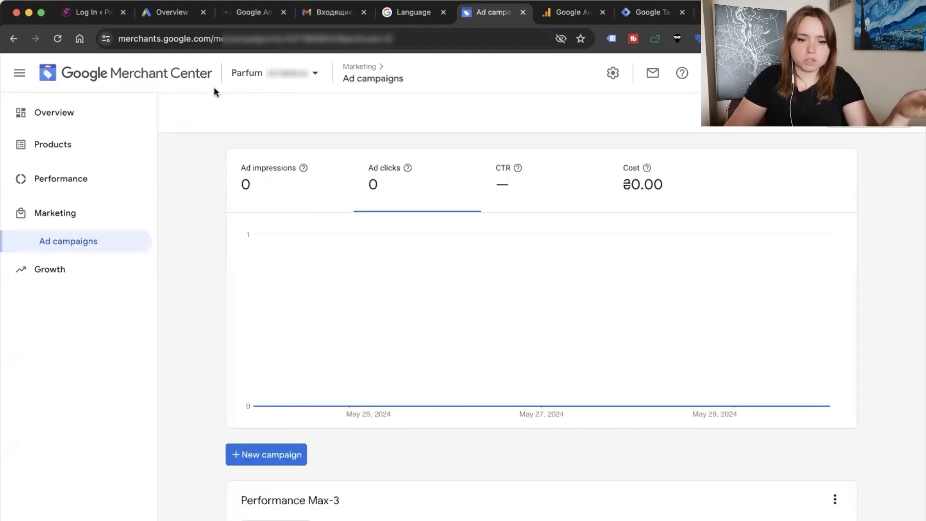
# Step: Switch to Google Ads, reload the account and open the Performance Max-3 campaign from the campaign list
pyautogui.click(173, 12)
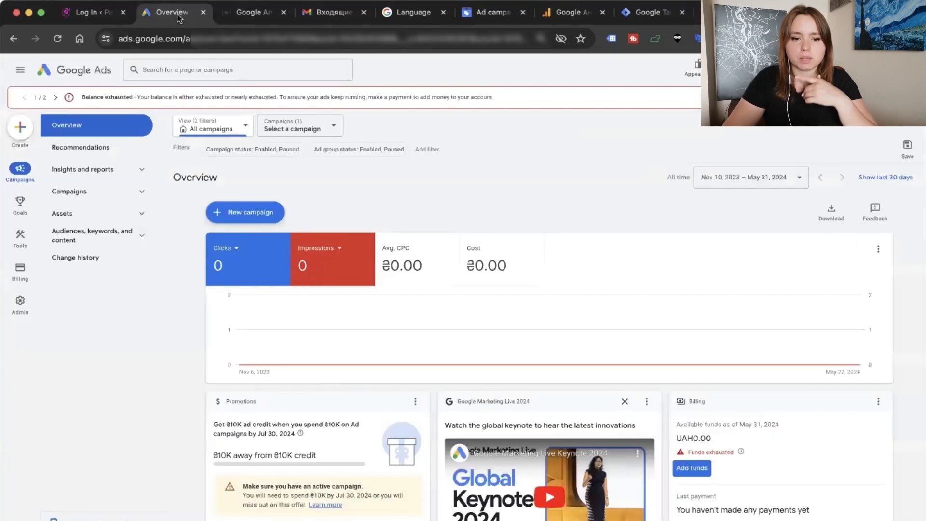
pyautogui.click(57, 39)
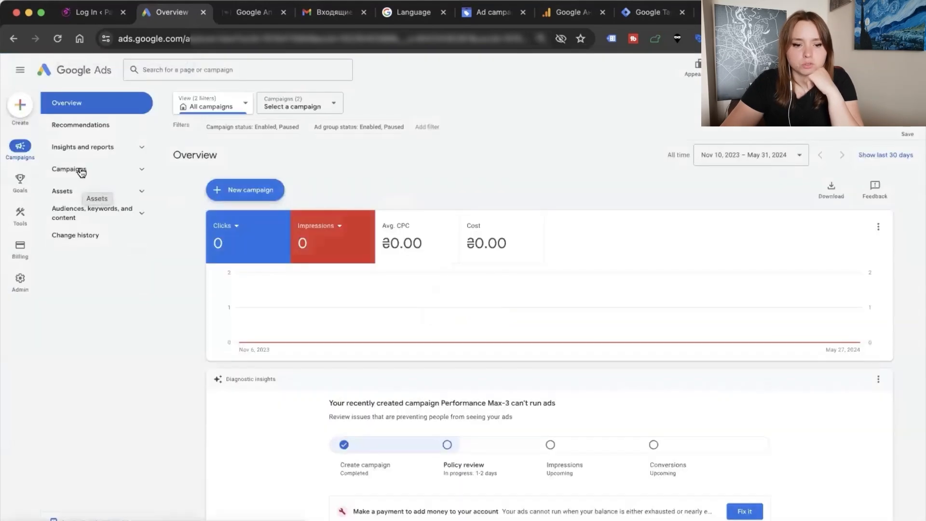
pyautogui.click(80, 171)
pyautogui.click(75, 302)
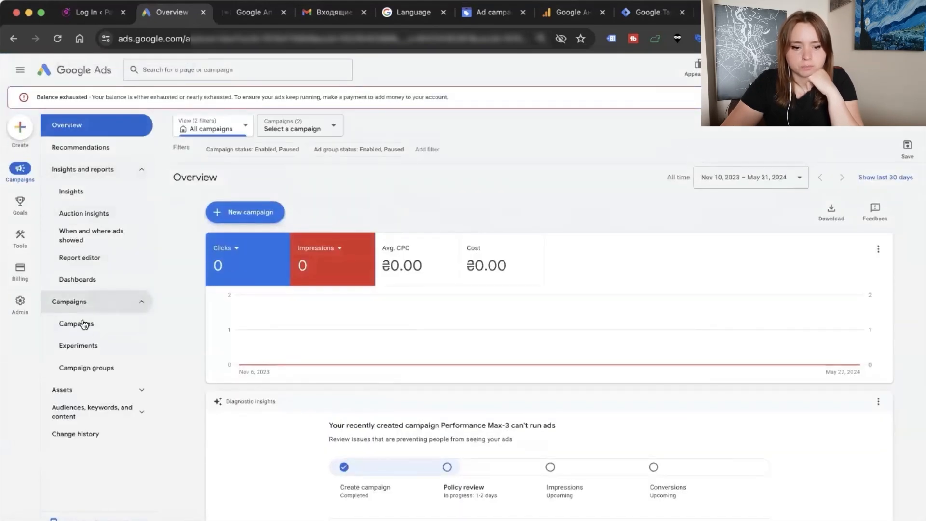
pyautogui.click(77, 323)
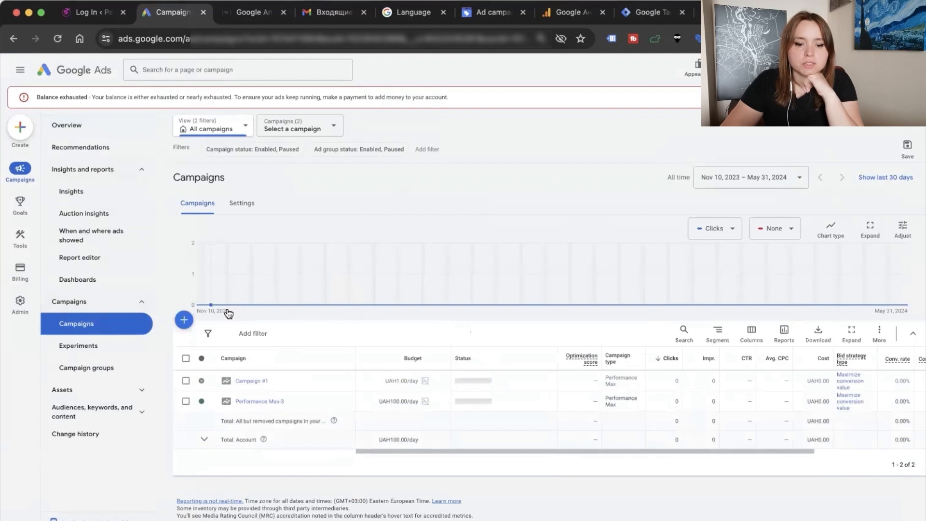
pyautogui.click(268, 404)
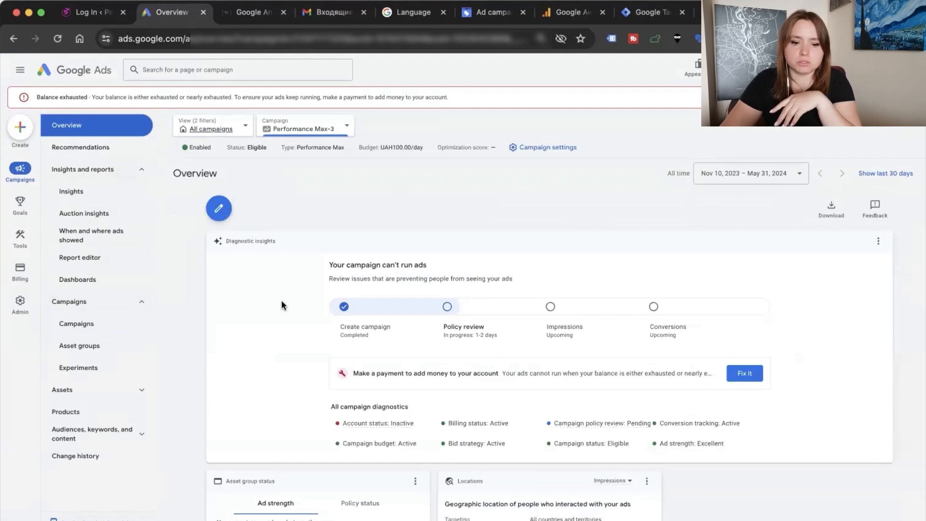
# Step: Open the asset groups of Performance Max-3 and examine which assets the group contains
pyautogui.click(114, 324)
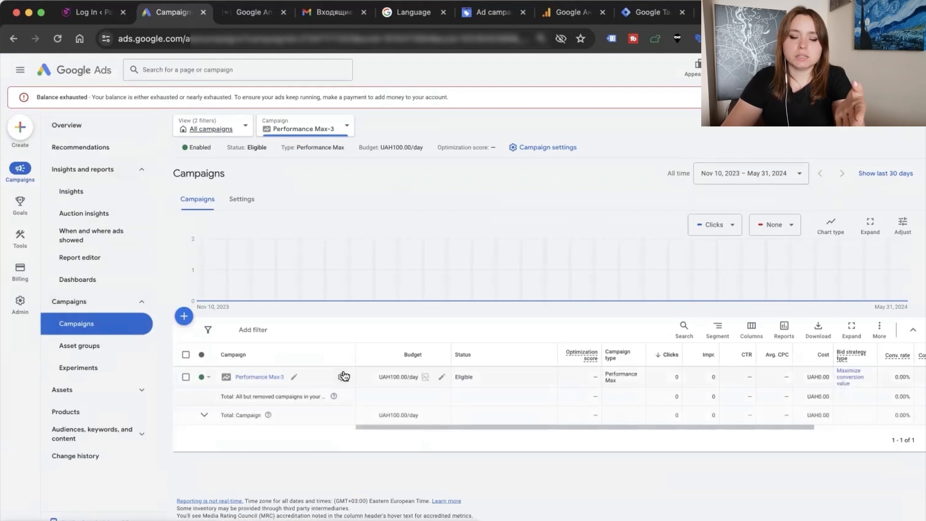
pyautogui.click(267, 377)
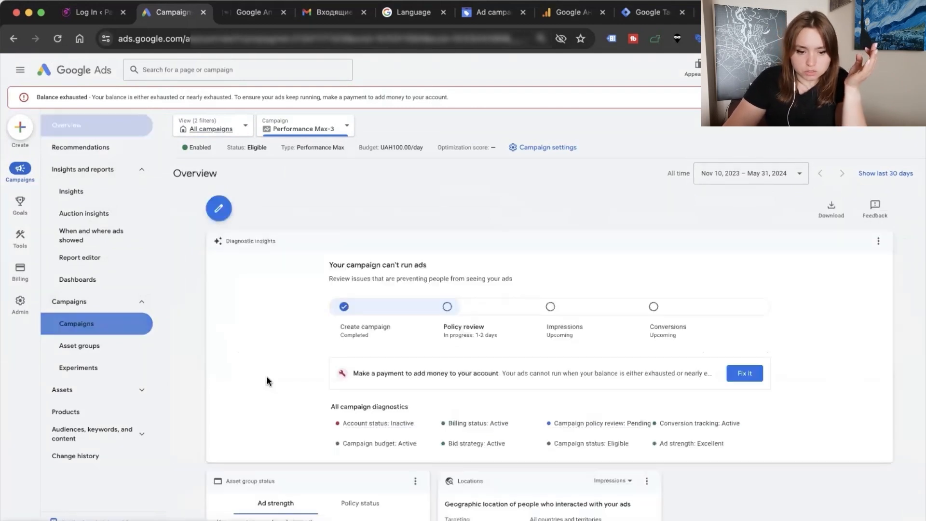
pyautogui.click(110, 355)
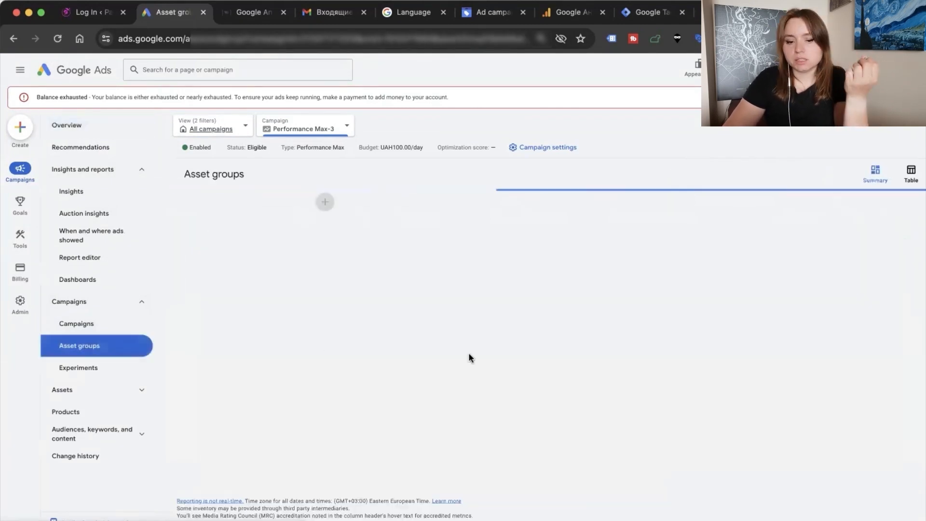
pyautogui.moveTo(328, 255); pyautogui.dragTo(405, 307)
pyautogui.click(336, 256)
pyautogui.moveTo(320, 255); pyautogui.dragTo(405, 332)
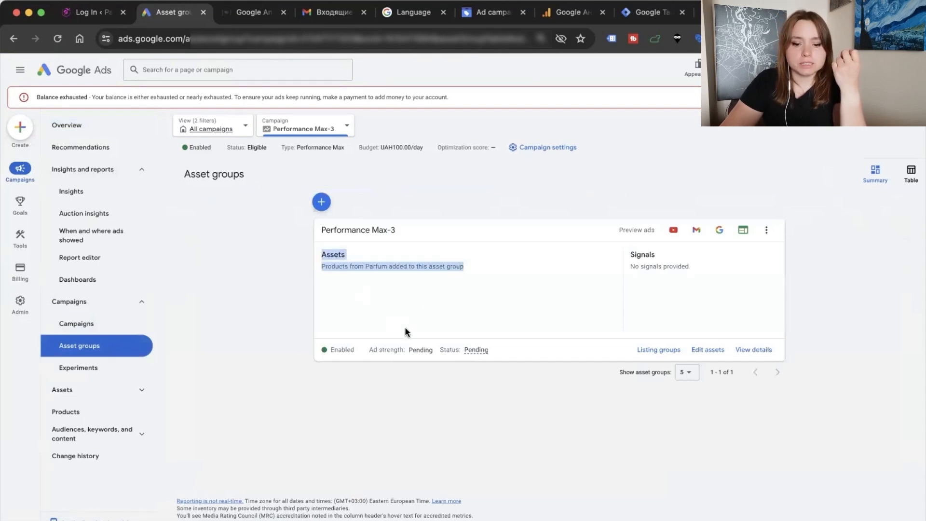
pyautogui.click(367, 303)
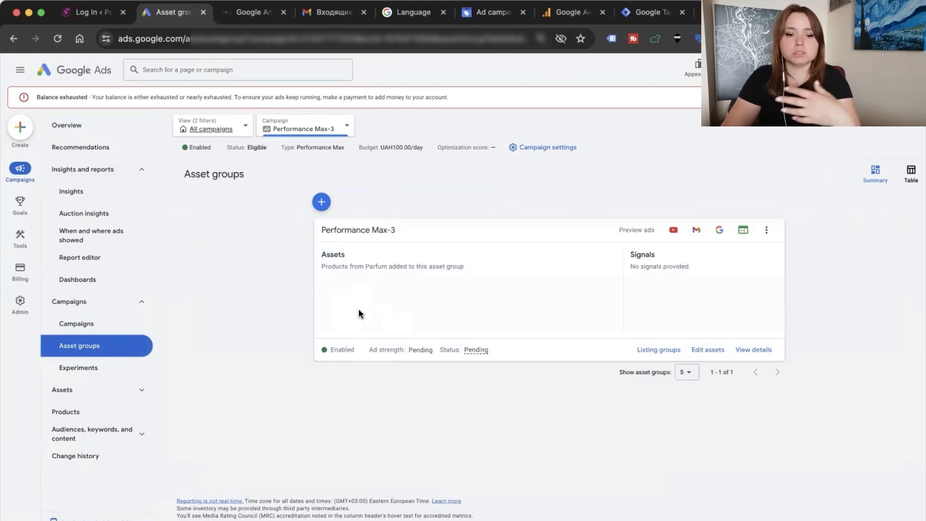
pyautogui.tripleClick(365, 264)
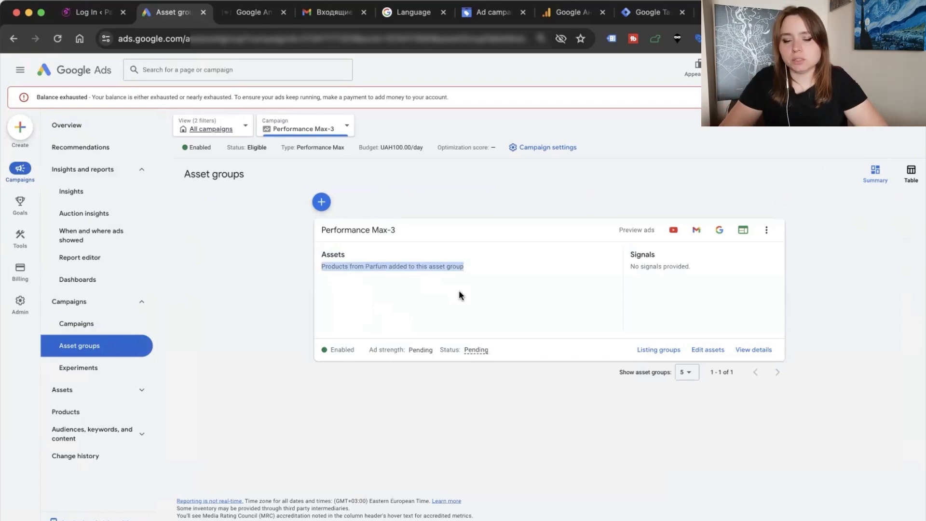
# Step: Open the Performance Max-3 campaign's settings and select Ukraine as the targeted location
pyautogui.click(118, 323)
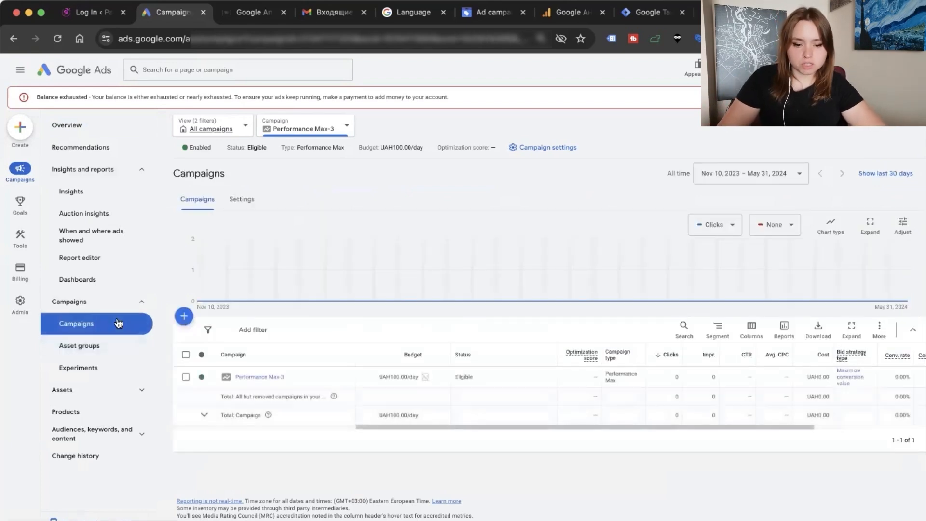
pyautogui.click(340, 378)
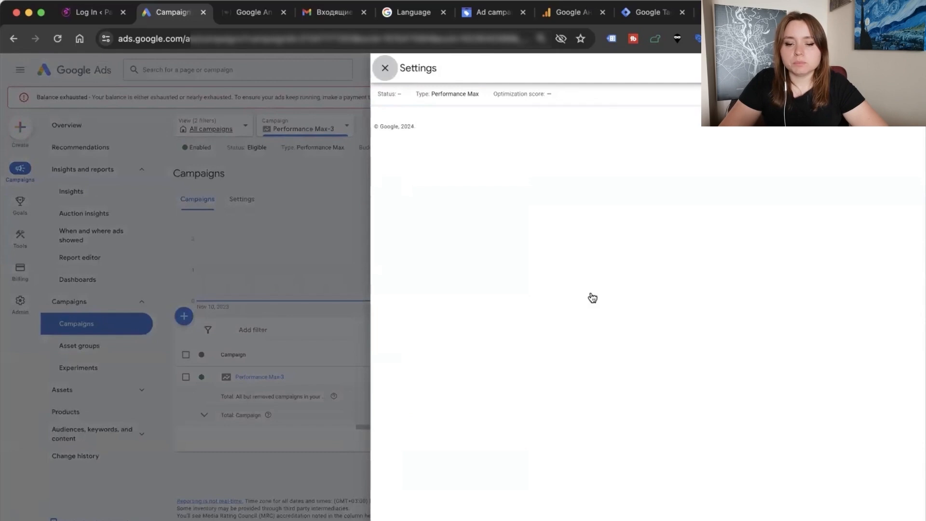
pyautogui.scroll(-2, 591, 296)
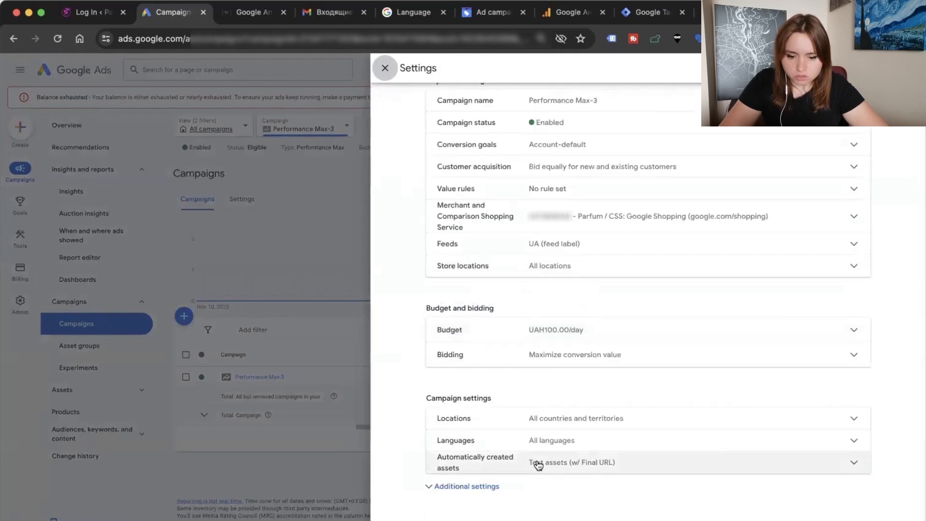
pyautogui.click(568, 420)
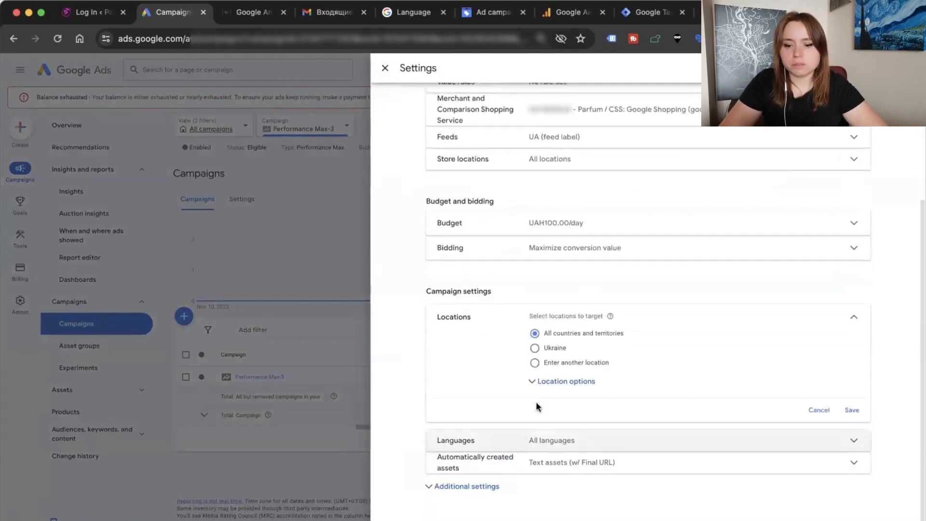
pyautogui.click(545, 348)
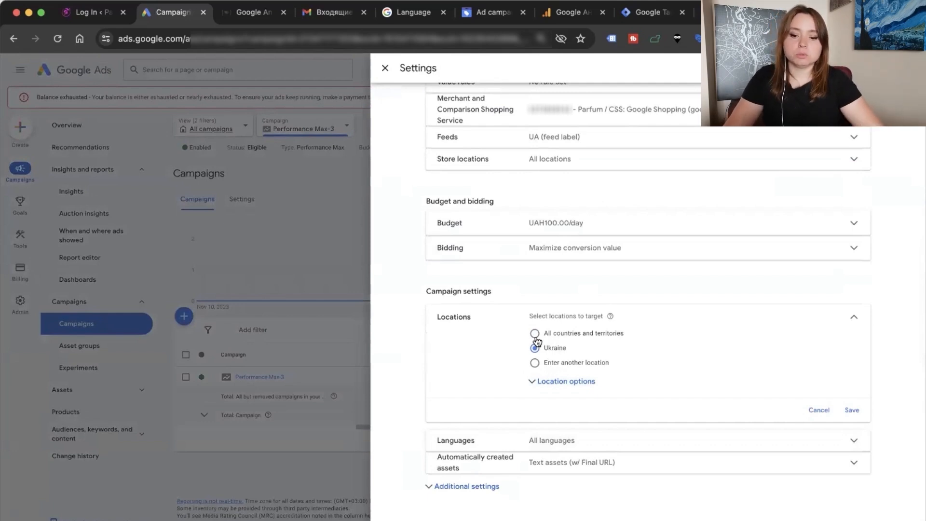
# Step: Set the location target option to "Presence or interest" and save the location settings
pyautogui.click(548, 380)
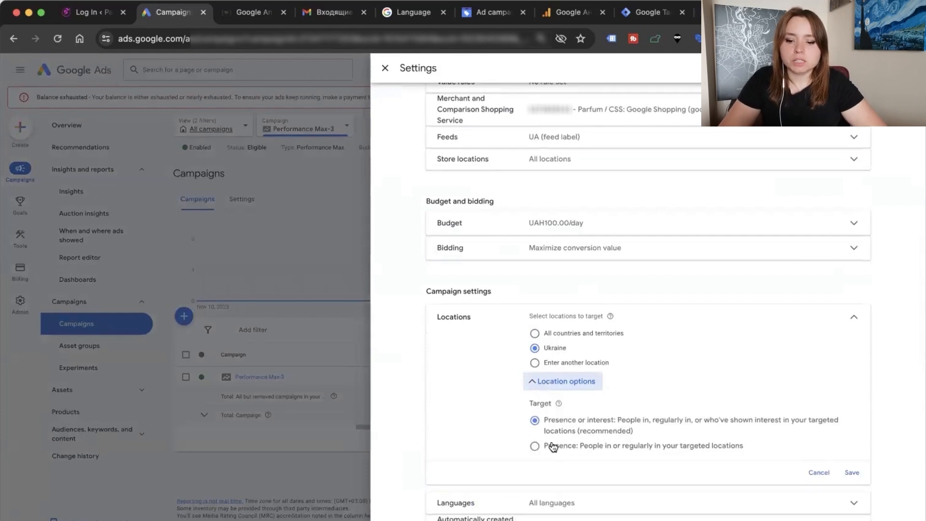
pyautogui.click(552, 445)
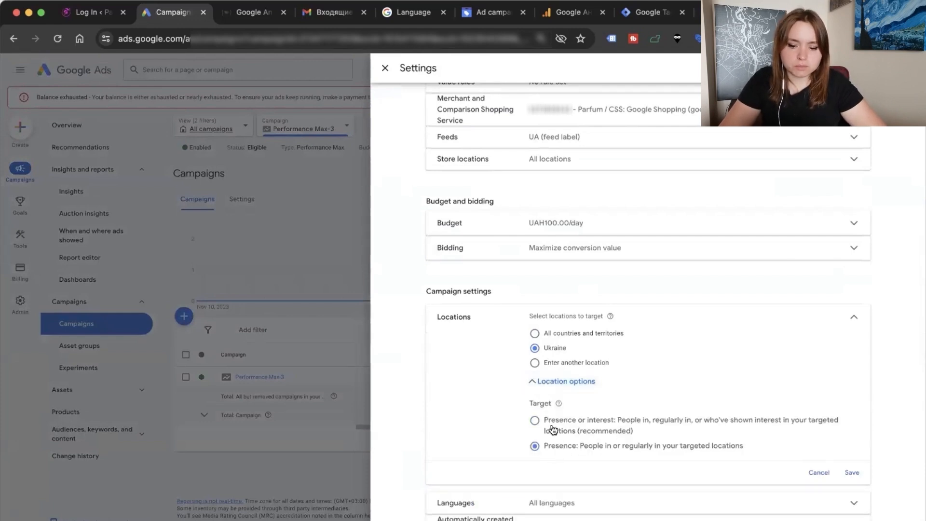
pyautogui.click(552, 429)
pyautogui.moveTo(548, 420); pyautogui.dragTo(596, 430)
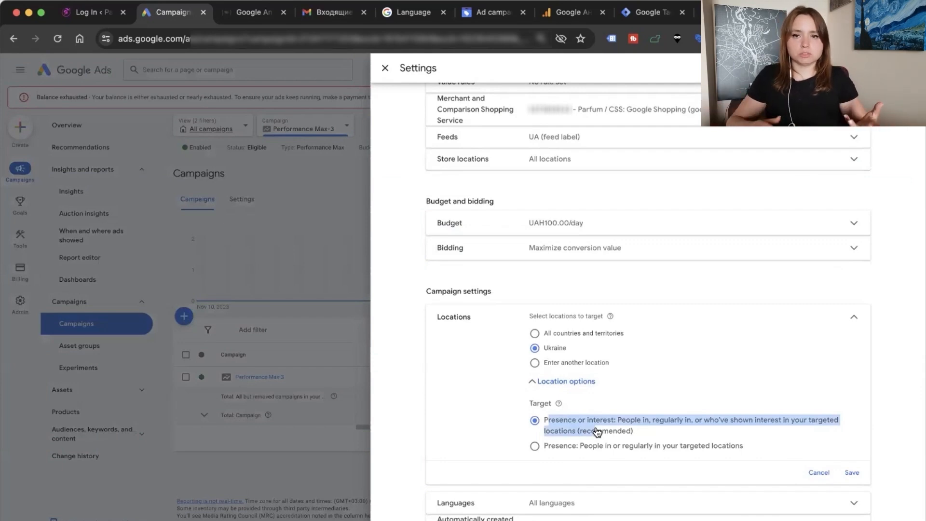
pyautogui.click(560, 451)
pyautogui.click(553, 429)
pyautogui.click(851, 473)
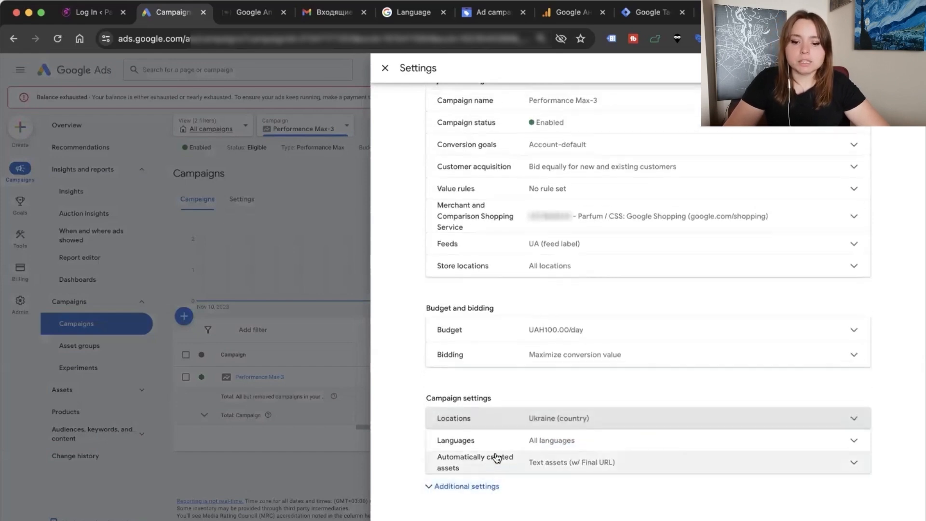
# Step: Save the campaign's language targeting as All languages and expand the additional settings
pyautogui.click(465, 438)
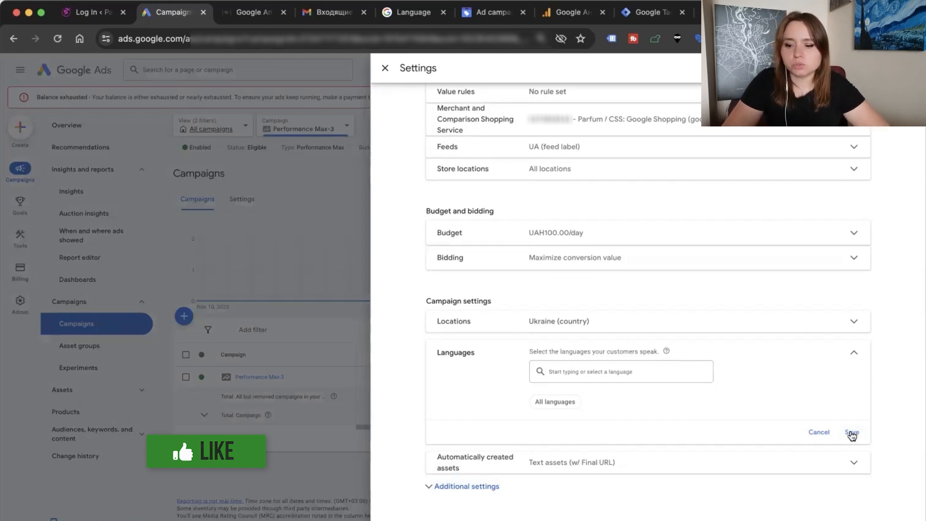
pyautogui.click(611, 373)
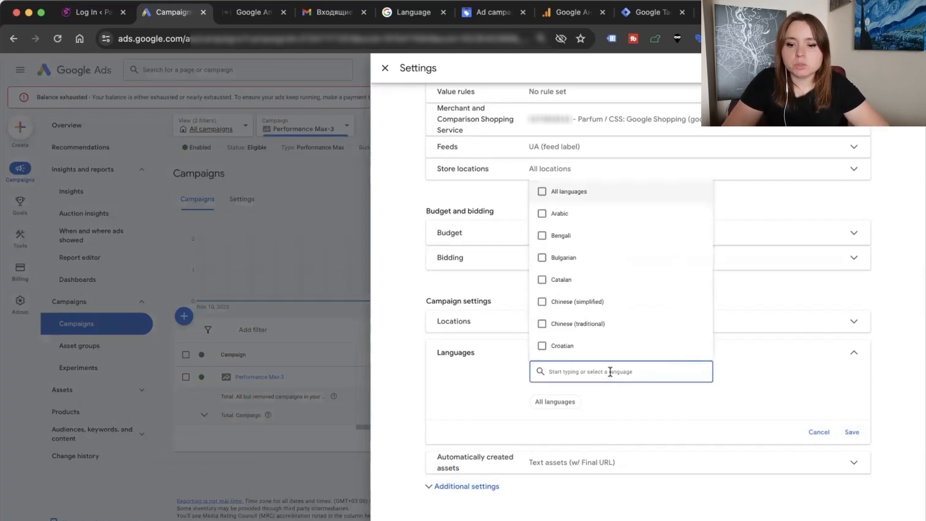
pyautogui.click(734, 424)
pyautogui.click(851, 432)
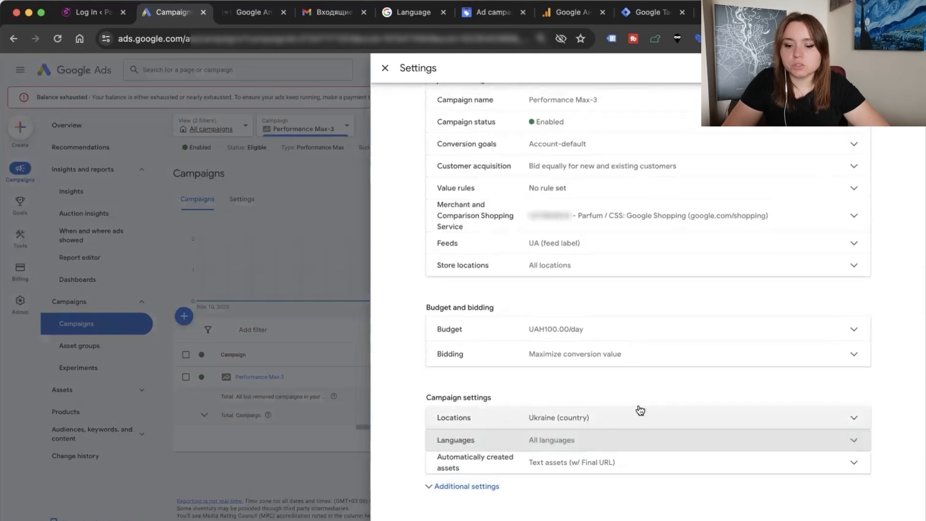
pyautogui.click(492, 486)
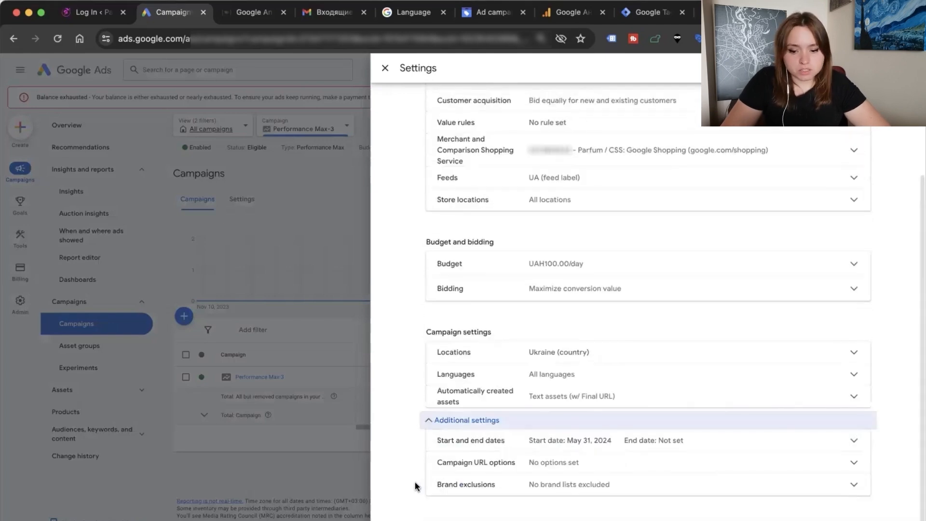
# Step: Open the campaign's automatically created assets settings and turn off the Text assets option
pyautogui.click(567, 397)
pyautogui.click(537, 292)
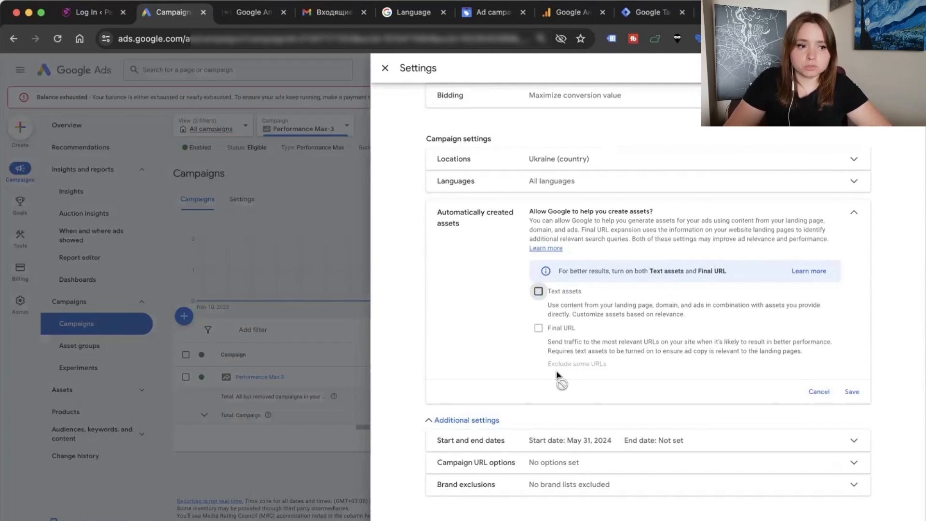
# Step: Try turning on Text assets and Final URL, and open the URL exclusions without adding any
pyautogui.click(538, 291)
pyautogui.click(538, 328)
pyautogui.click(574, 363)
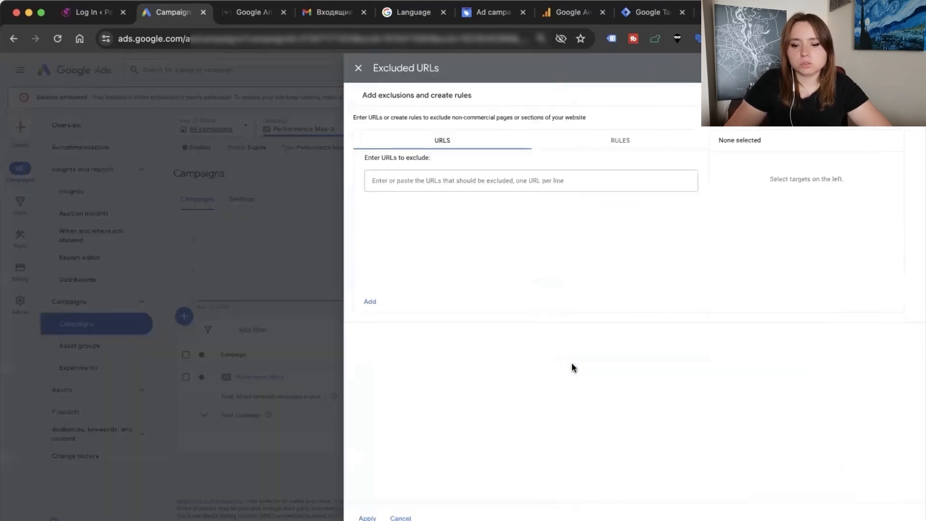
pyautogui.click(273, 189)
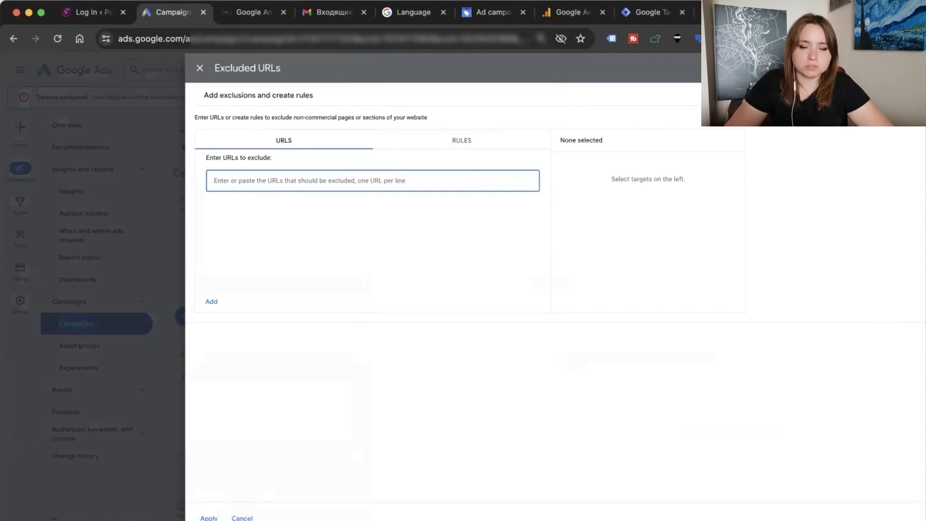
pyautogui.click(242, 517)
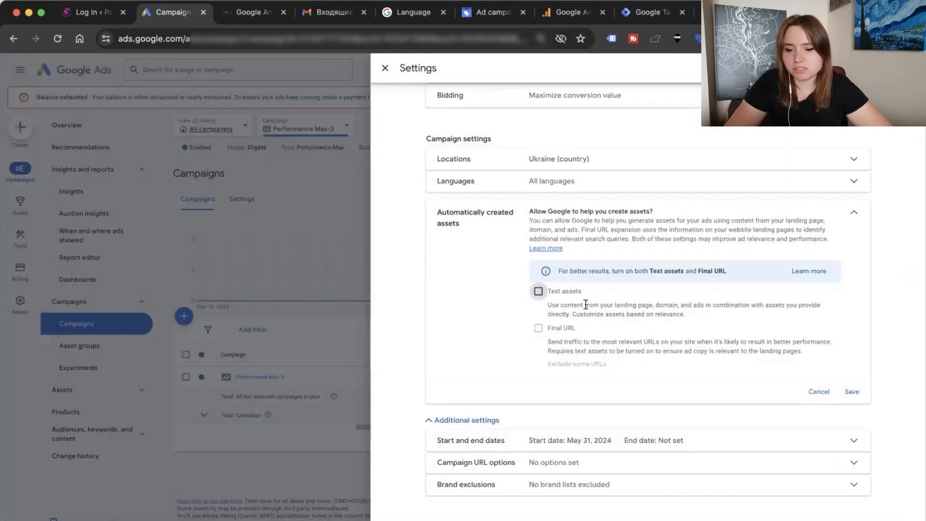
# Step: Save the automatically created assets settings with both Text assets and Final URL turned off
pyautogui.click(851, 391)
pyautogui.scroll(5, 517, 313)
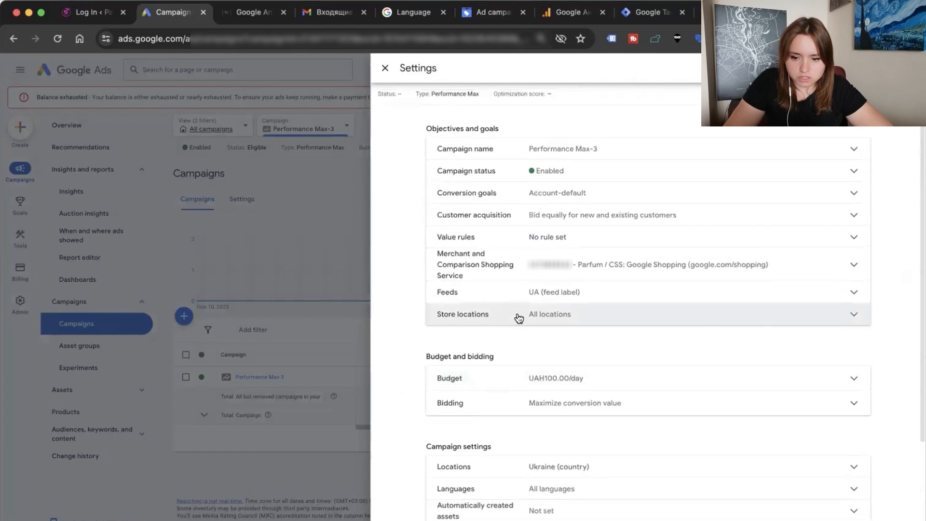
# Step: Set the campaign's average daily budget to UAH 400.00 and save it
pyautogui.scroll(-2, 492, 329)
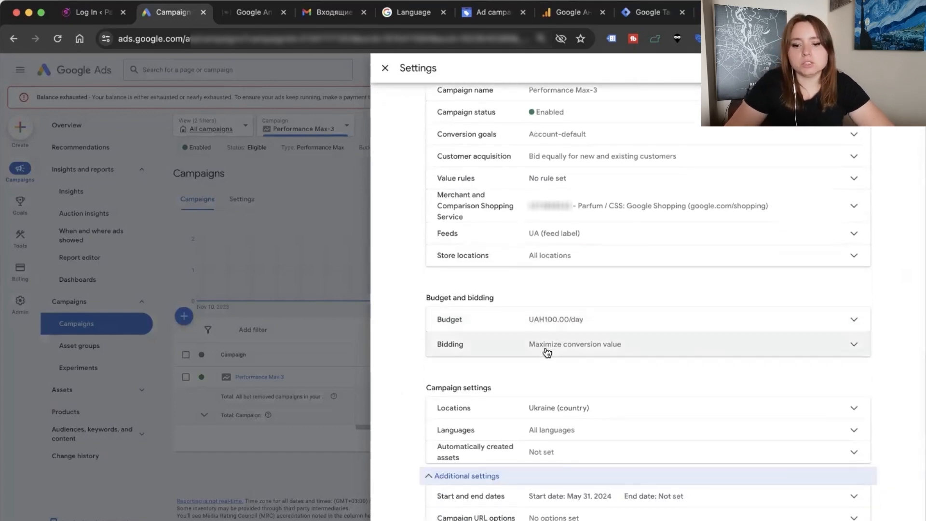
pyautogui.click(546, 349)
pyautogui.click(520, 313)
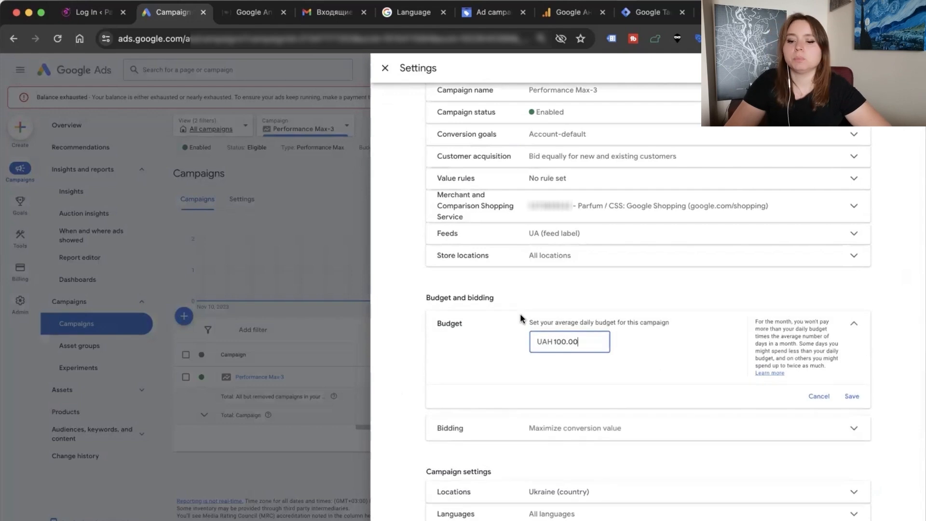
pyautogui.scroll(-2, 490, 376)
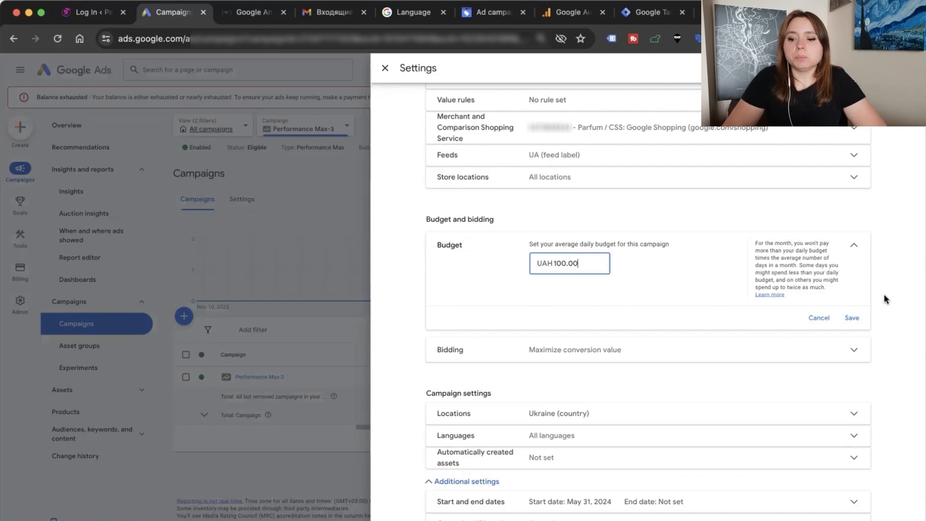
pyautogui.moveTo(583, 263); pyautogui.dragTo(539, 263)
pyautogui.write('400.00')
pyautogui.click(856, 323)
pyautogui.click(853, 319)
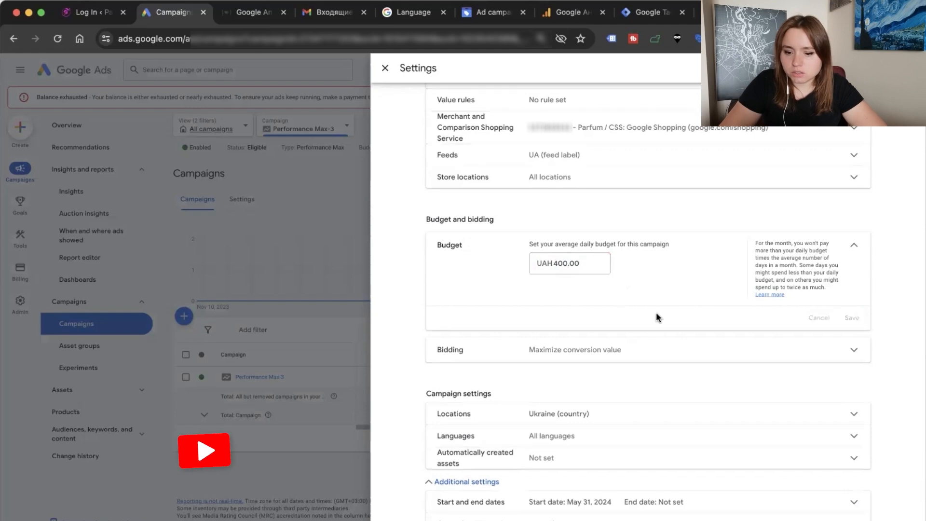
# Step: Open the campaign's bidding settings and try the optional target return on ad spend for Maximize conversion value
pyautogui.click(551, 295)
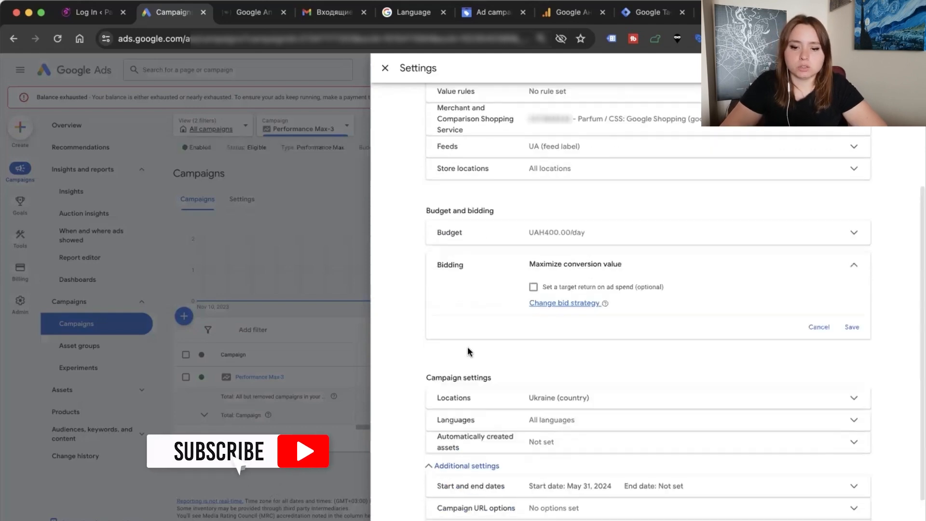
pyautogui.scroll(-1, 467, 346)
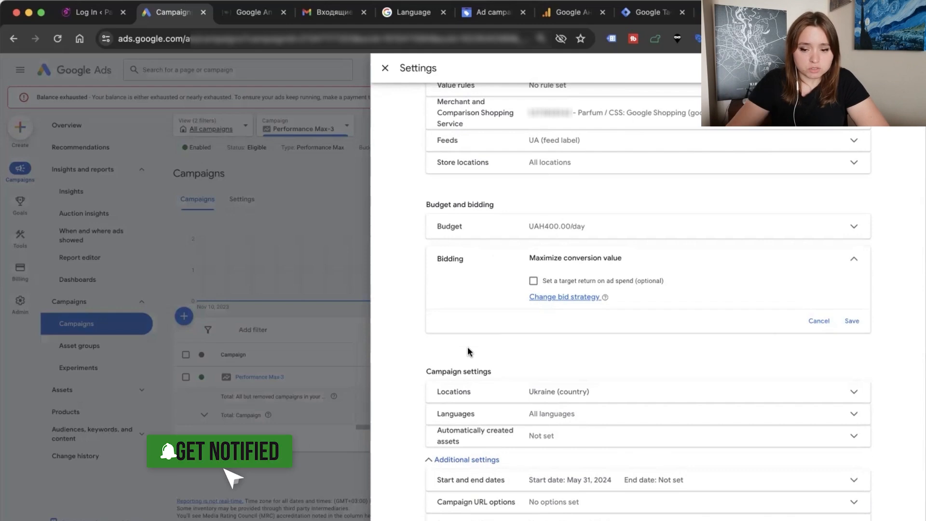
pyautogui.click(526, 287)
pyautogui.click(526, 288)
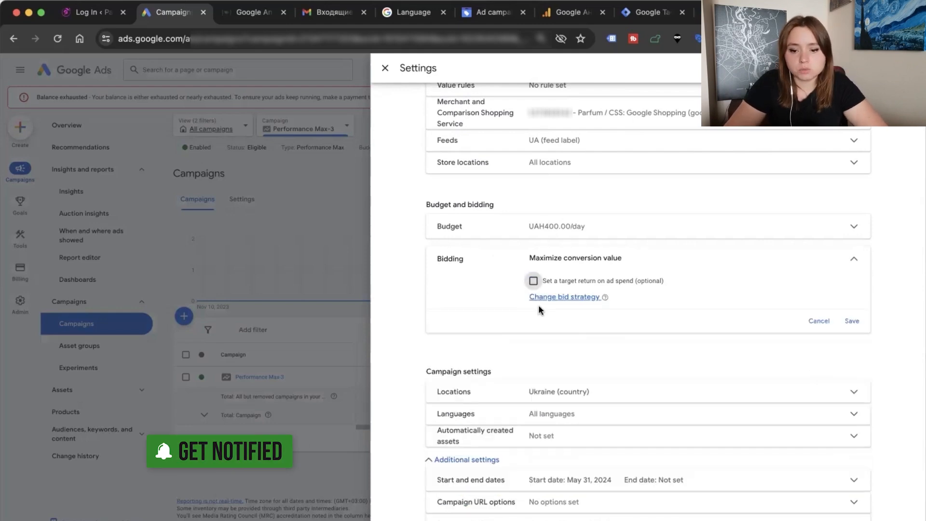
# Step: Change the bid strategy's focus to Conversions and try the optional target cost per action
pyautogui.click(551, 294)
pyautogui.click(578, 277)
pyautogui.click(564, 285)
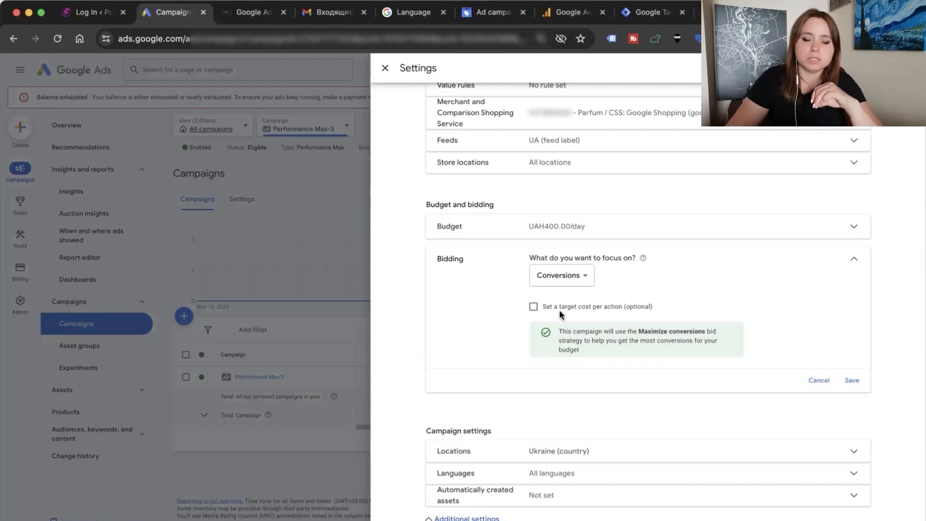
pyautogui.click(555, 279)
pyautogui.click(558, 284)
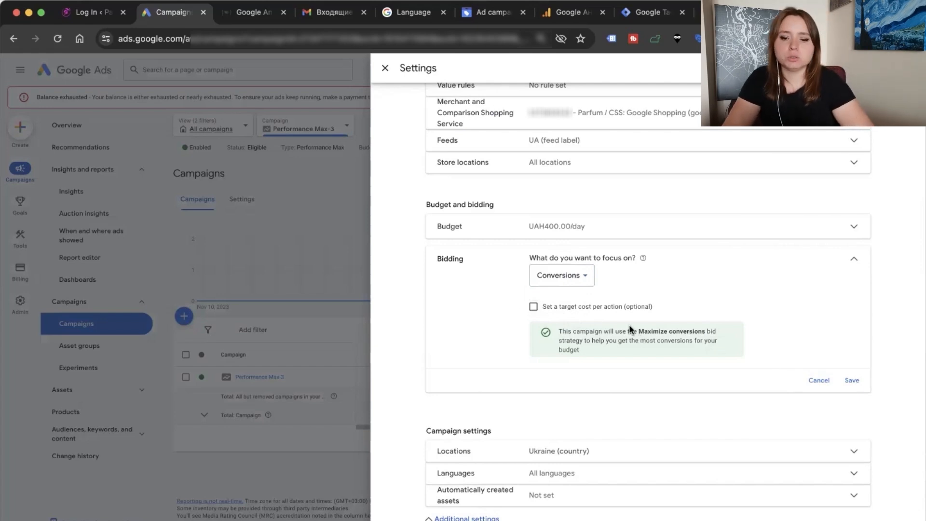
pyautogui.doubleClick(612, 307)
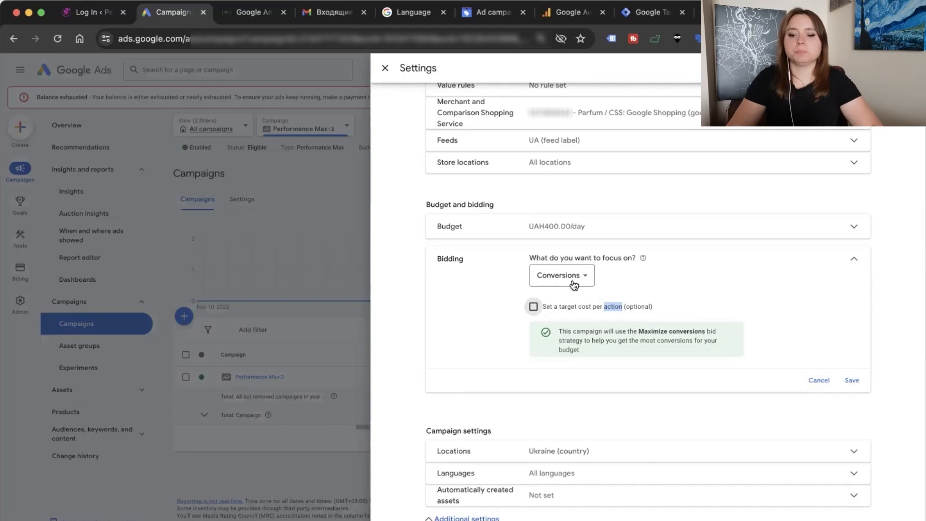
# Step: Set the bidding focus to Conversion value and turn on the optional target return on ad spend
pyautogui.click(573, 285)
pyautogui.click(570, 304)
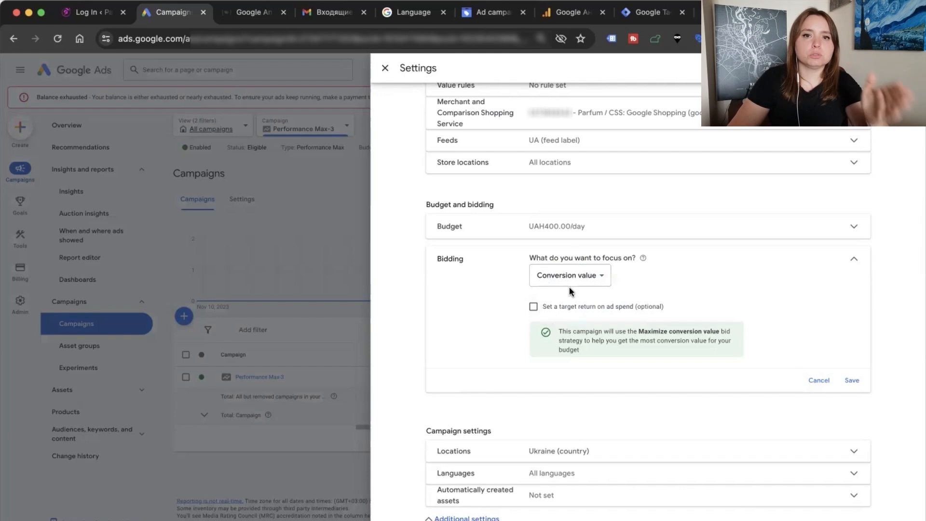
pyautogui.click(546, 308)
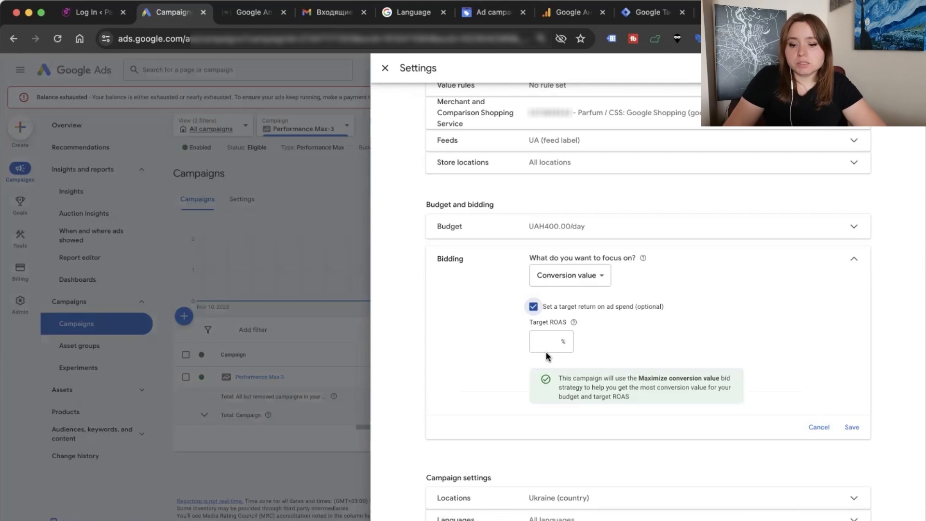
# Step: Switch the bidding focus to Conversions and back to Conversion value, and enter a target ROAS of 700%
pyautogui.click(552, 276)
pyautogui.click(554, 281)
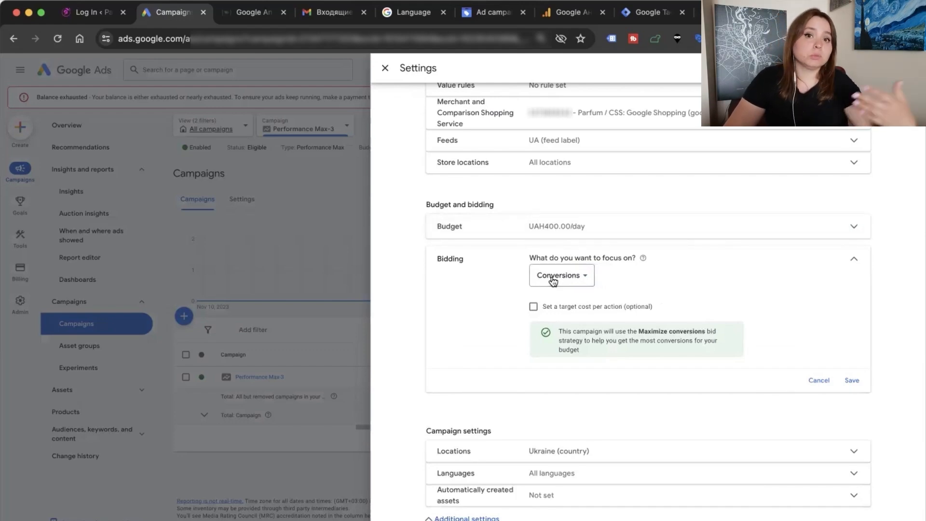
pyautogui.click(556, 303)
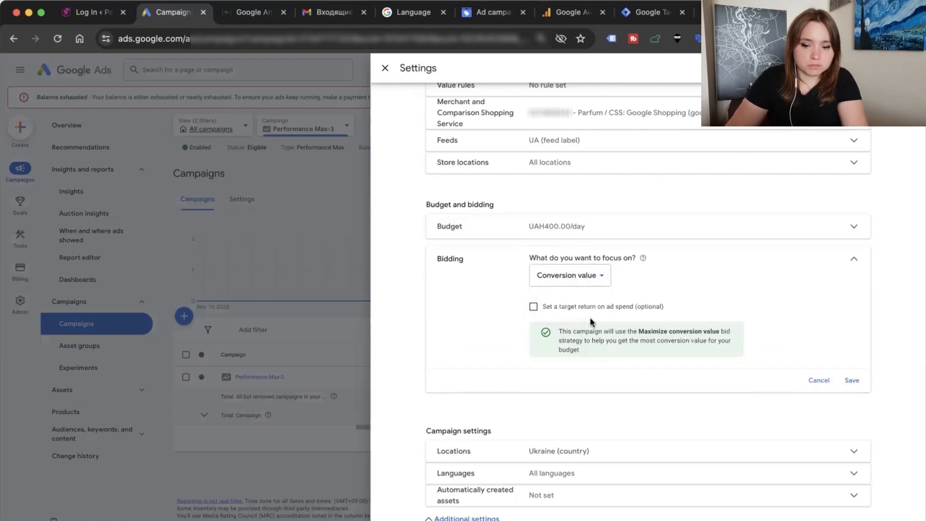
pyautogui.click(562, 305)
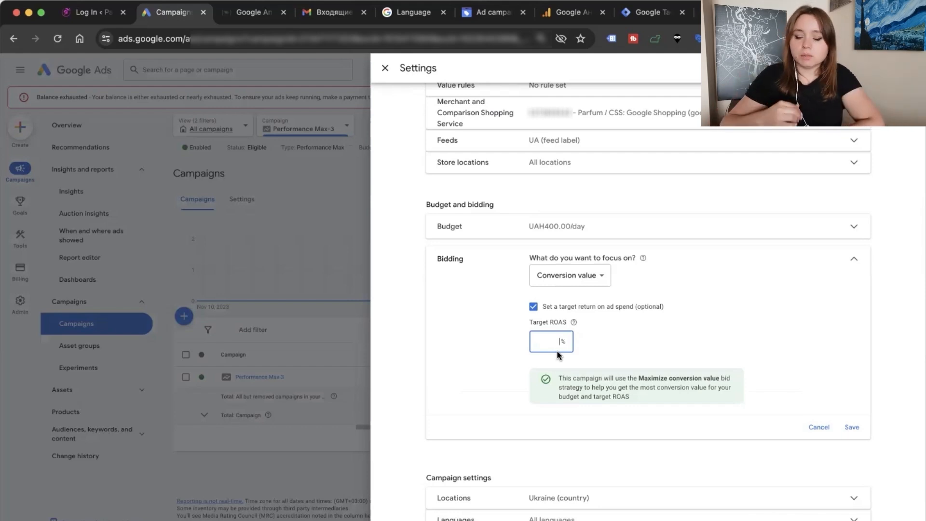
pyautogui.write('700')
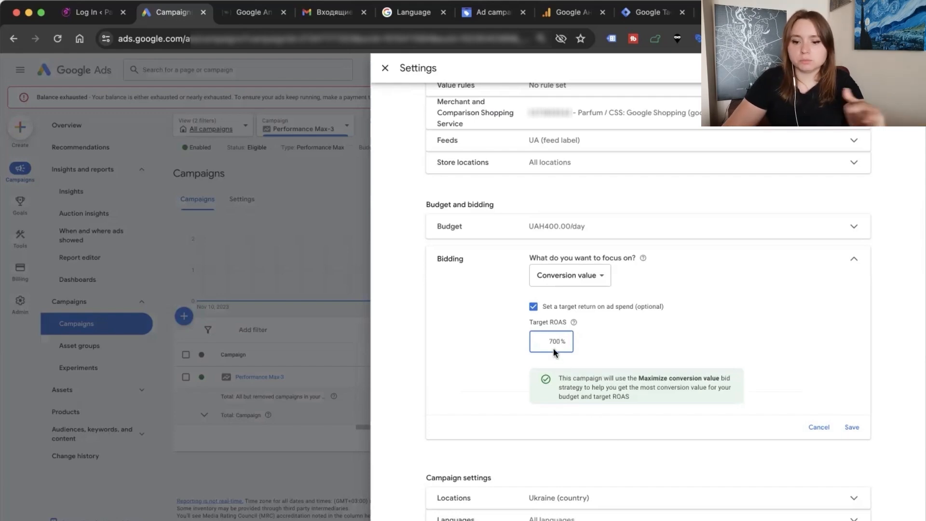
# Step: Turn off the target return on ad spend and save the bidding with Conversion value as its focus
pyautogui.click(533, 306)
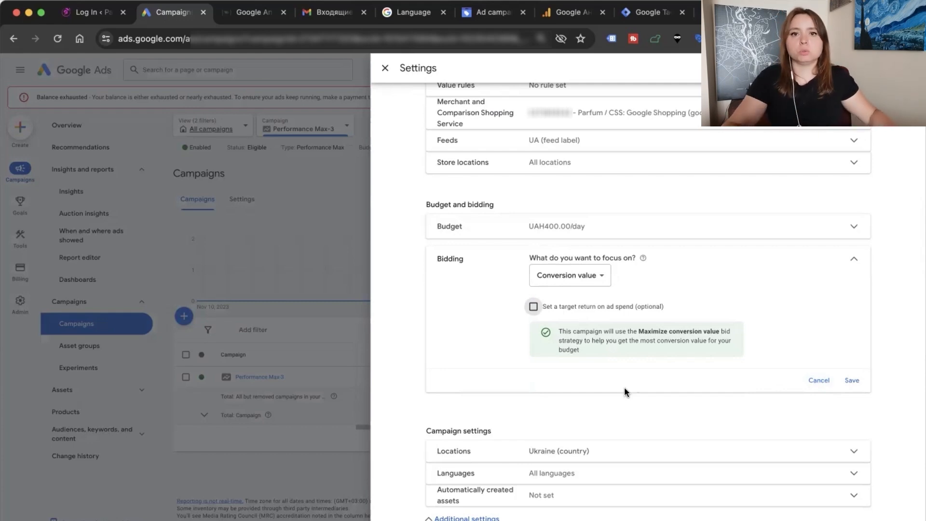
pyautogui.click(851, 381)
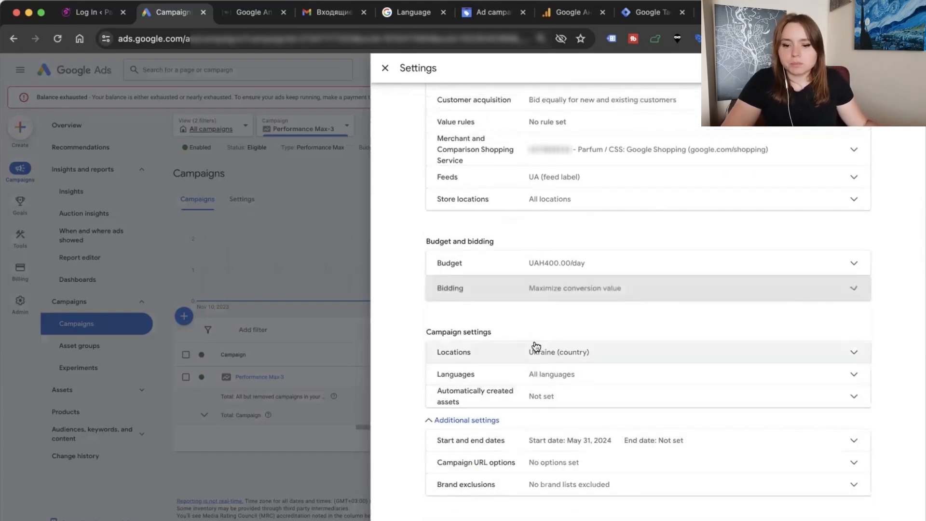
# Step: Close the campaign settings and open the asset groups of the Performance Max-3 campaign
pyautogui.scroll(3, 489, 291)
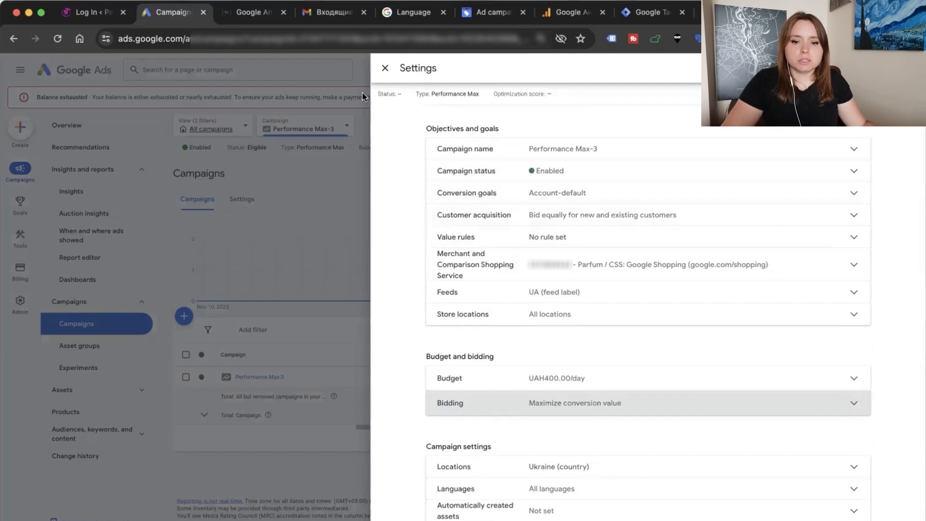
pyautogui.click(387, 69)
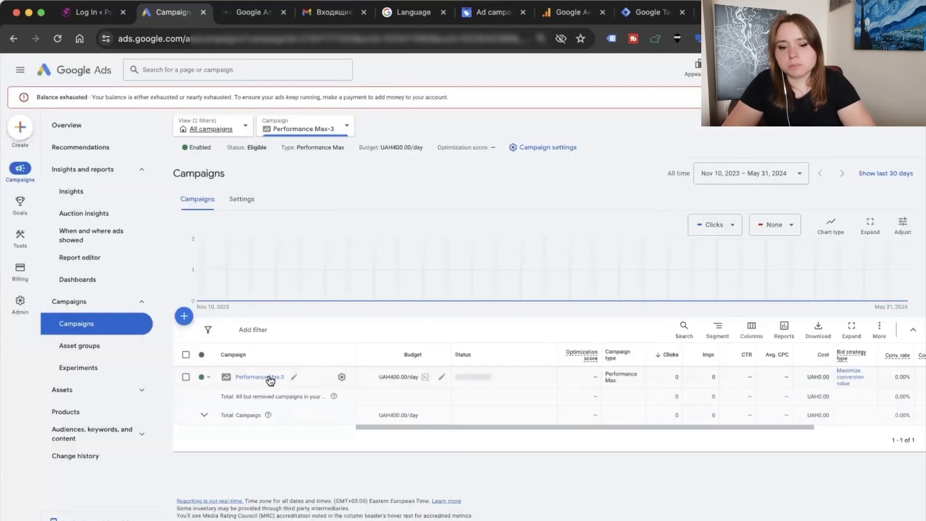
pyautogui.click(268, 377)
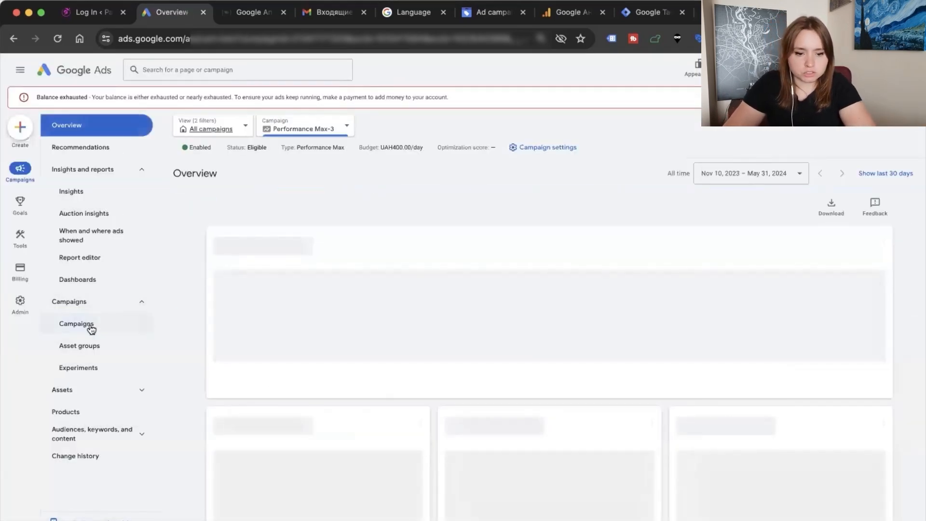
pyautogui.click(90, 327)
pyautogui.click(87, 347)
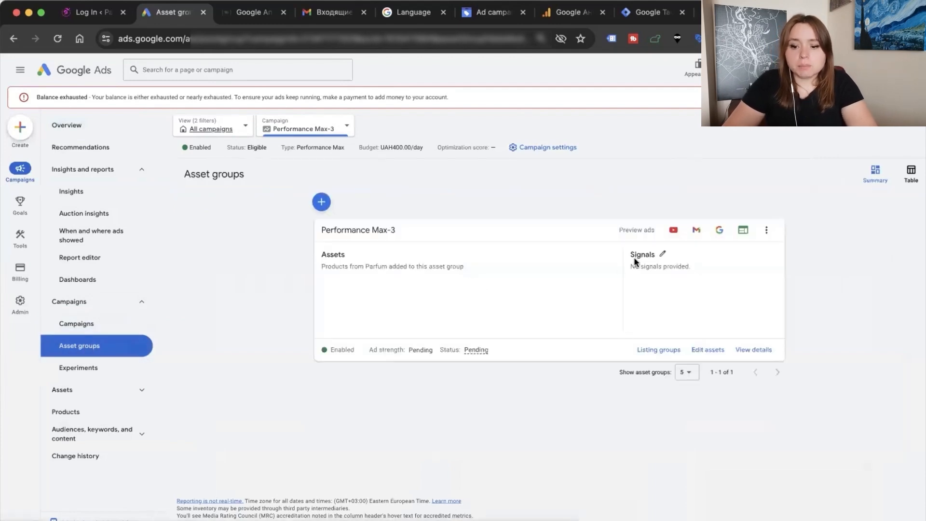
pyautogui.moveTo(552, 257); pyautogui.dragTo(695, 296)
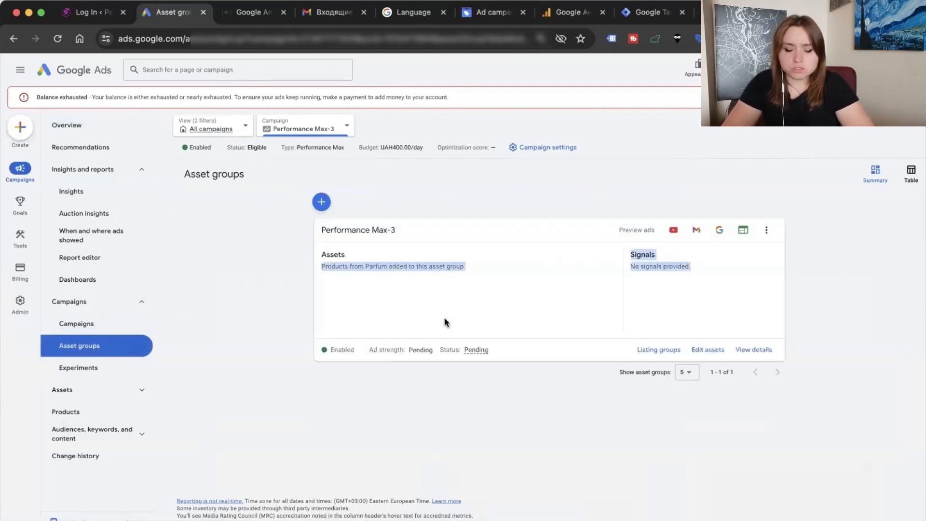
# Step: In the asset group's listing groups, subdivide All products by Item ID, select every product and save
pyautogui.click(644, 351)
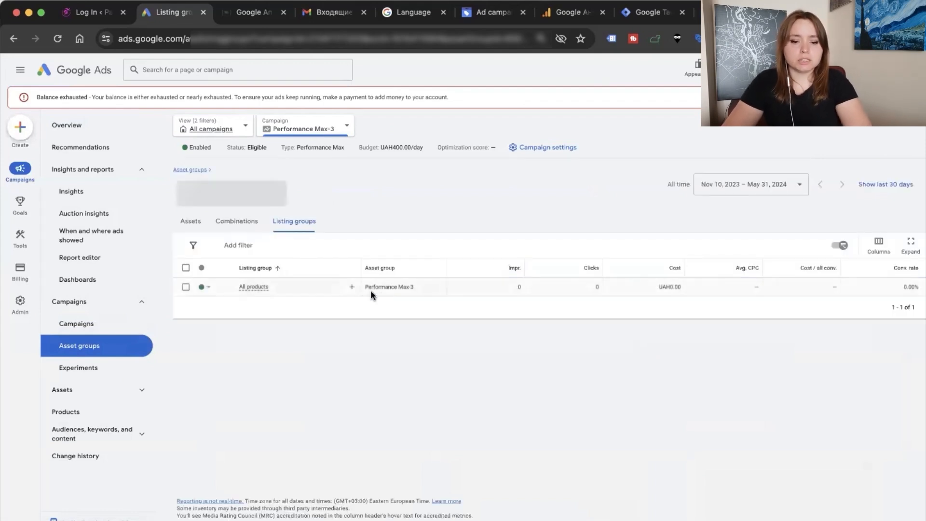
pyautogui.click(354, 288)
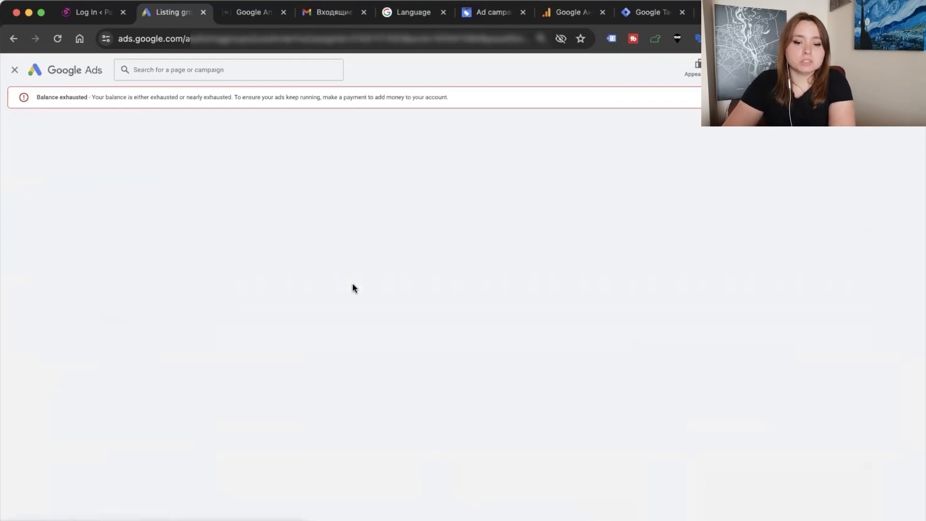
pyautogui.click(394, 147)
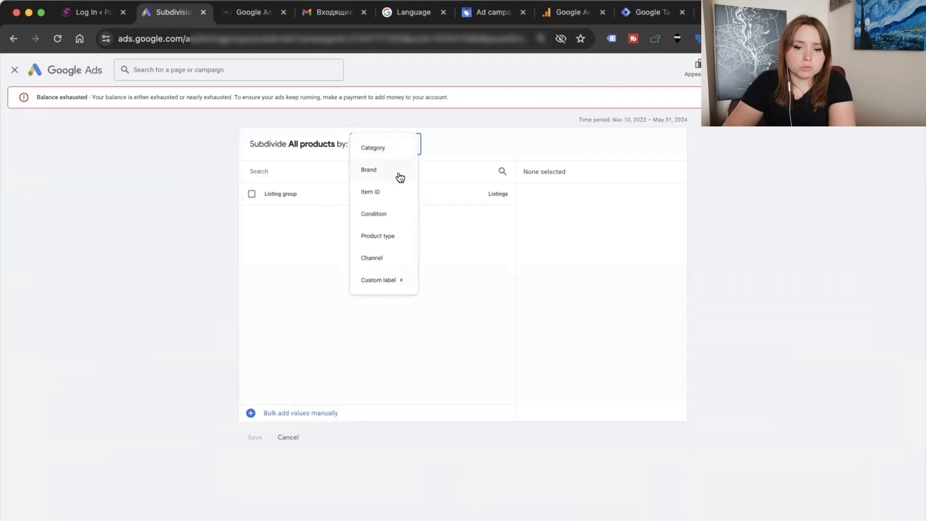
pyautogui.click(389, 193)
pyautogui.click(251, 194)
pyautogui.scroll(-10, 270, 252)
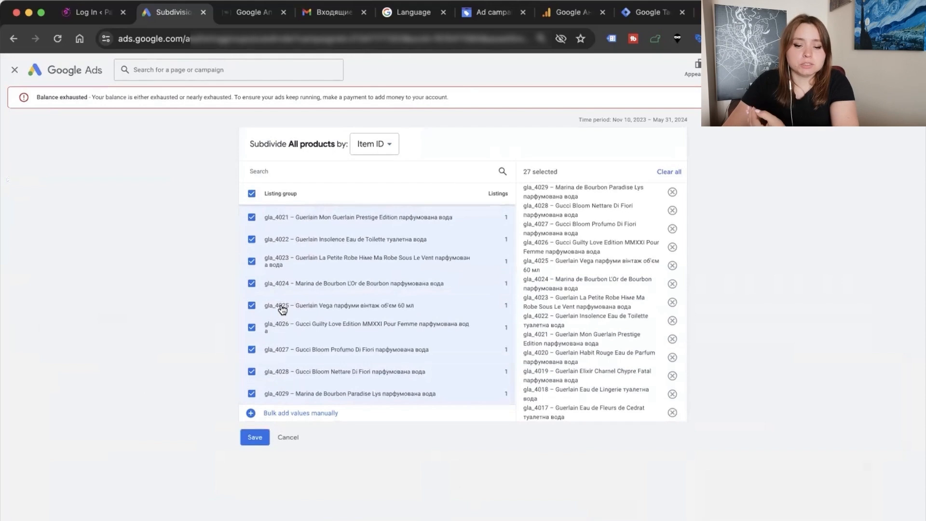
pyautogui.click(255, 437)
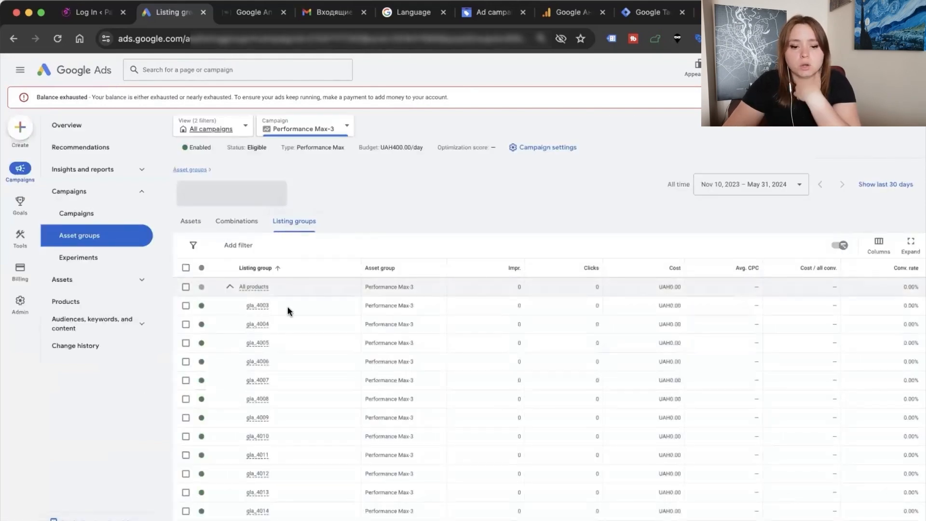
# Step: Subdivide All products by Product type, select only the жіноча парфумерія listing group and save
pyautogui.click(352, 287)
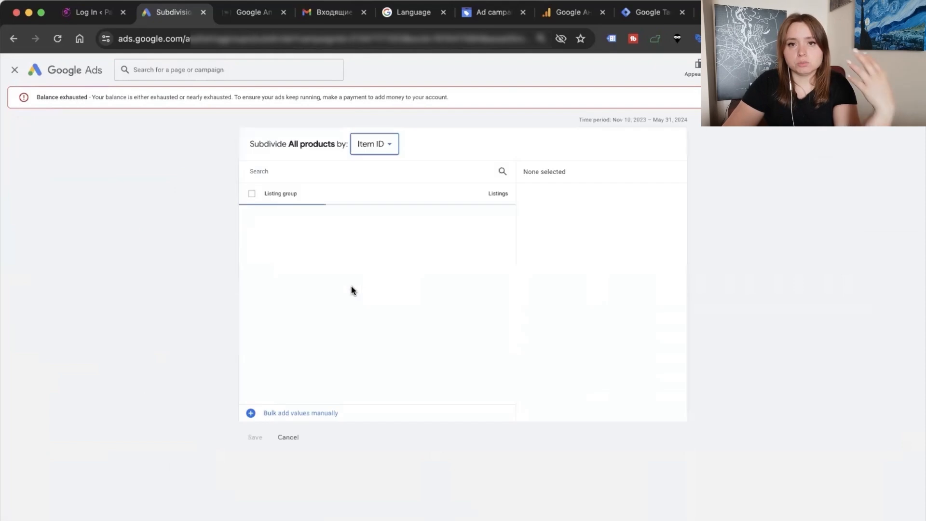
pyautogui.click(357, 141)
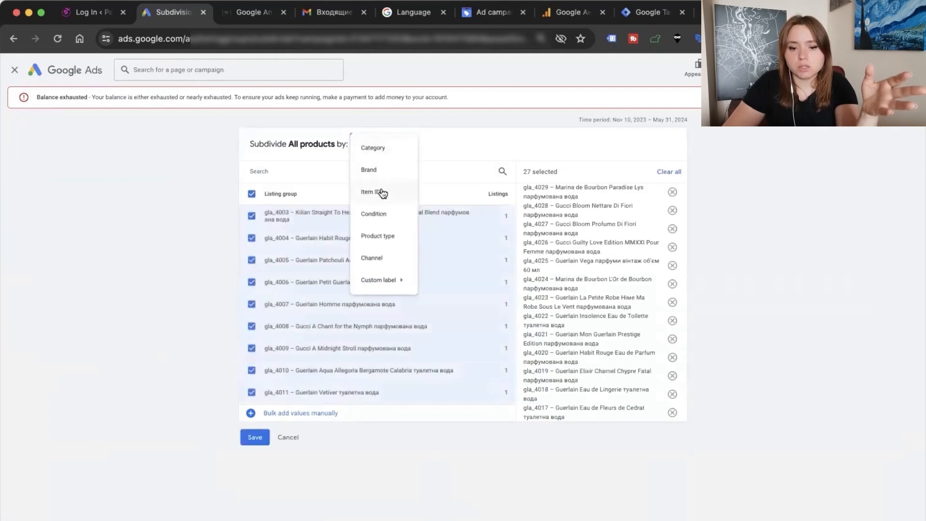
pyautogui.click(384, 236)
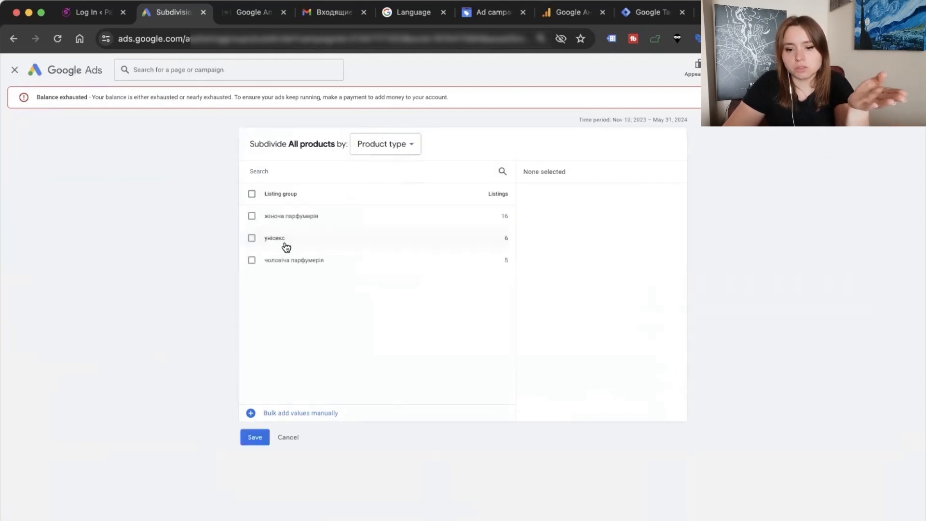
pyautogui.click(296, 215)
pyautogui.click(254, 436)
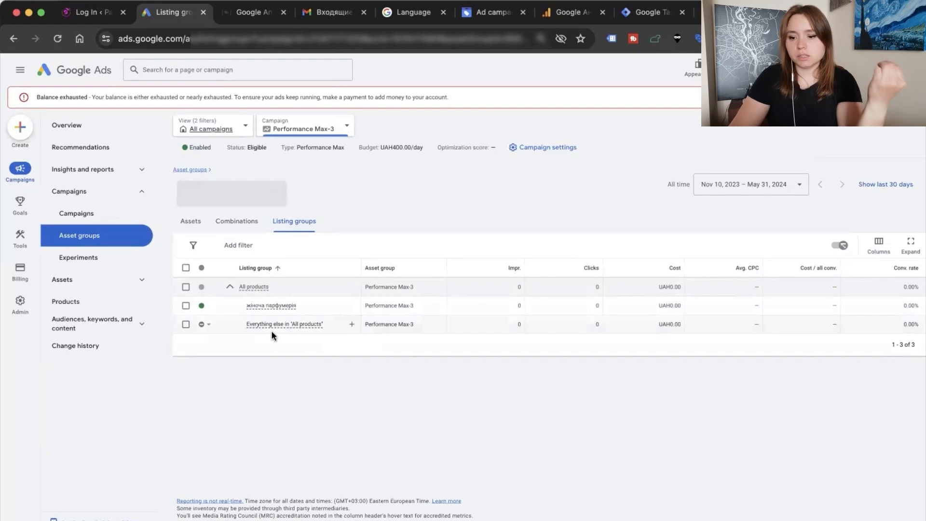
# Step: Return to the campaign list and start a new campaign with the Sales objective
pyautogui.click(104, 219)
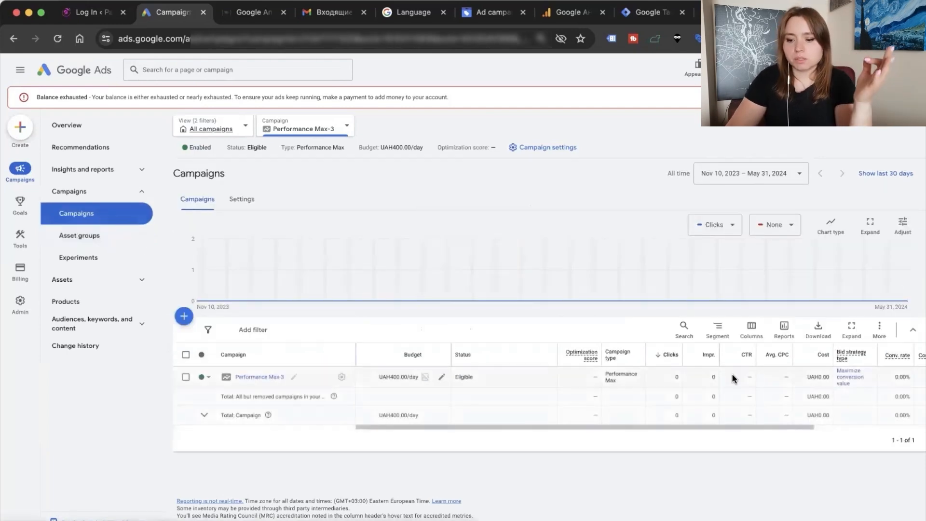
pyautogui.hscroll(5, 732, 378)
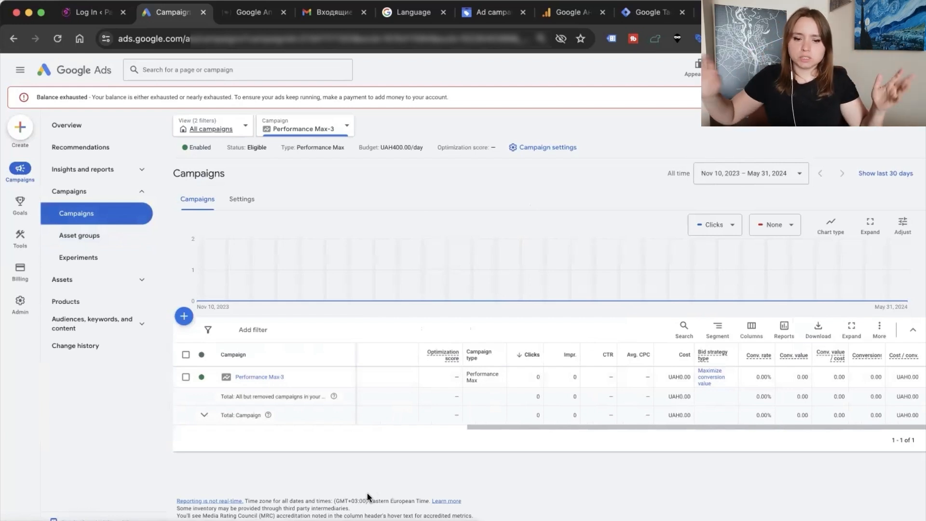
pyautogui.click(202, 377)
pyautogui.click(184, 316)
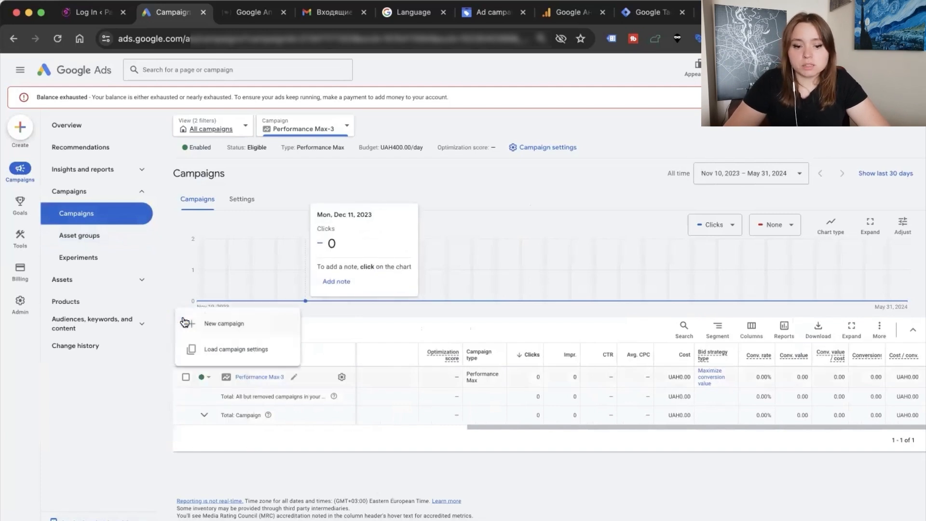
pyautogui.click(226, 323)
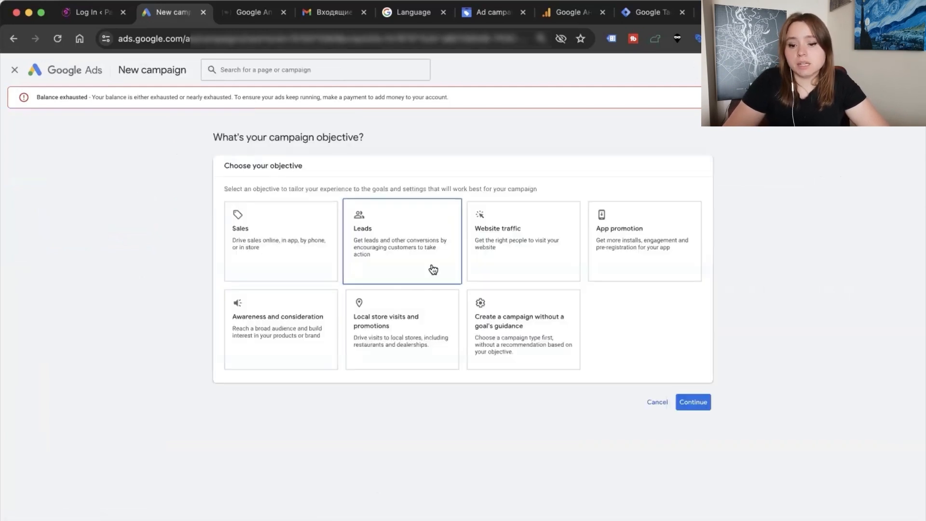
pyautogui.click(322, 262)
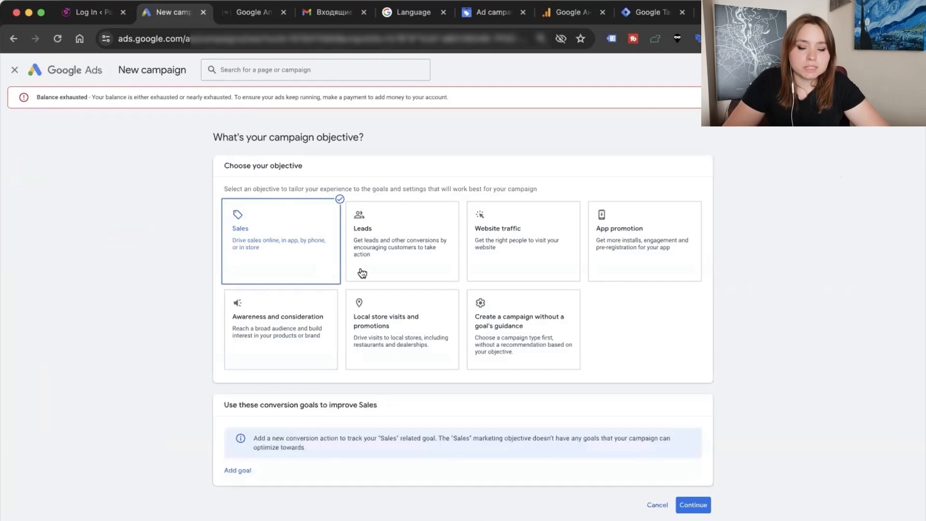
pyautogui.scroll(-1, 660, 374)
pyautogui.click(693, 481)
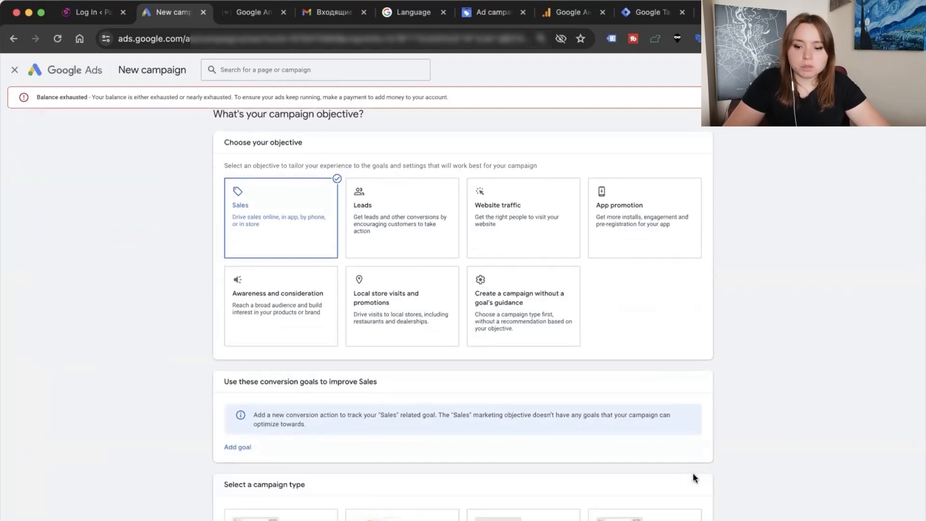
# Step: Choose Shopping as the campaign type and select the Parfum Merchant Center account for its products
pyautogui.scroll(-4, 437, 441)
pyautogui.scroll(-2, 438, 446)
pyautogui.click(617, 332)
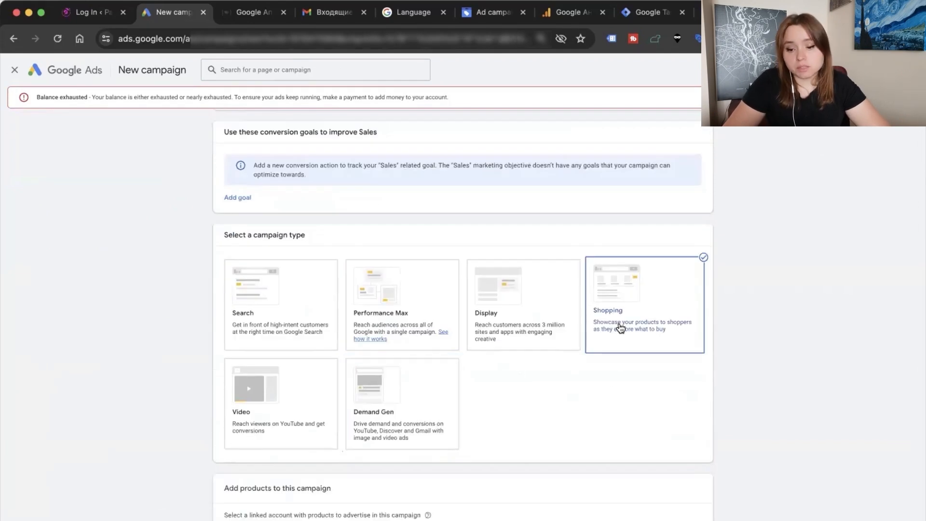
pyautogui.scroll(-2, 524, 455)
pyautogui.click(293, 439)
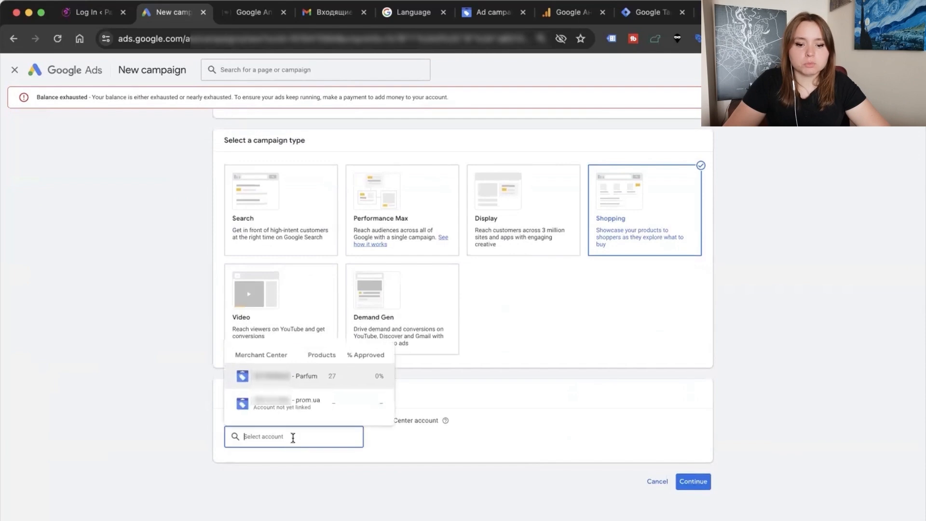
pyautogui.click(334, 376)
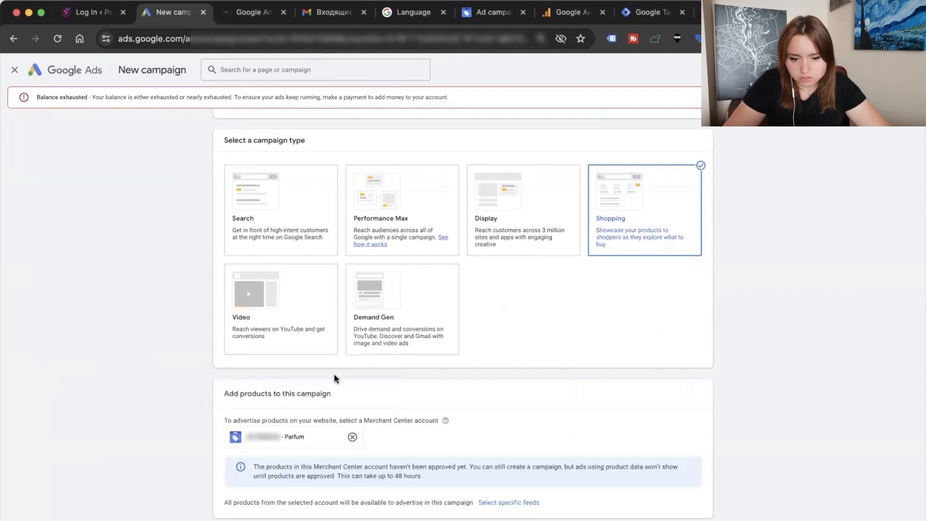
# Step: Select the Standard Shopping campaign subtype and continue to the campaign settings
pyautogui.scroll(-5, 502, 378)
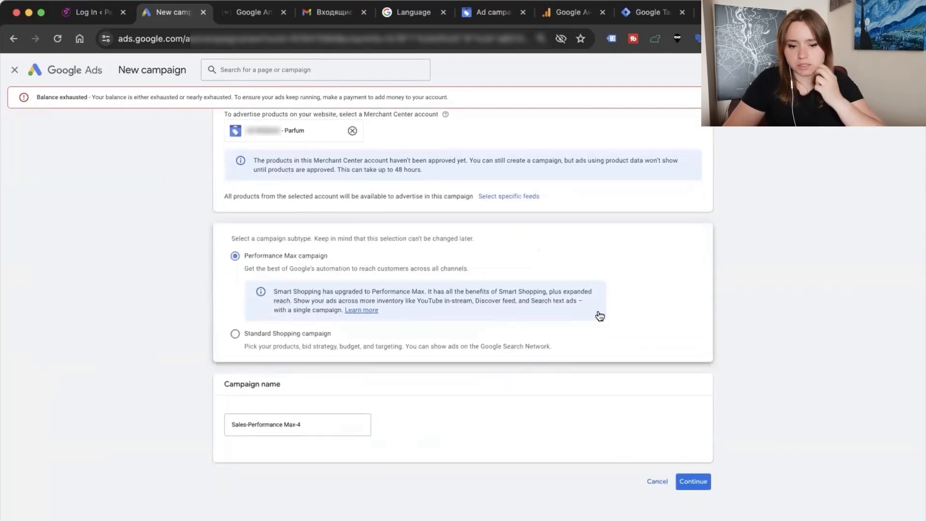
pyautogui.click(249, 338)
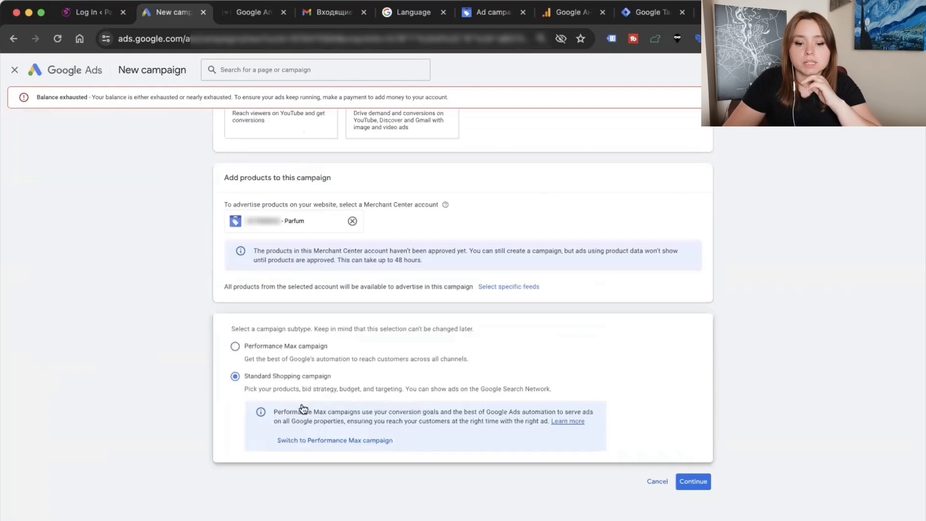
pyautogui.click(692, 482)
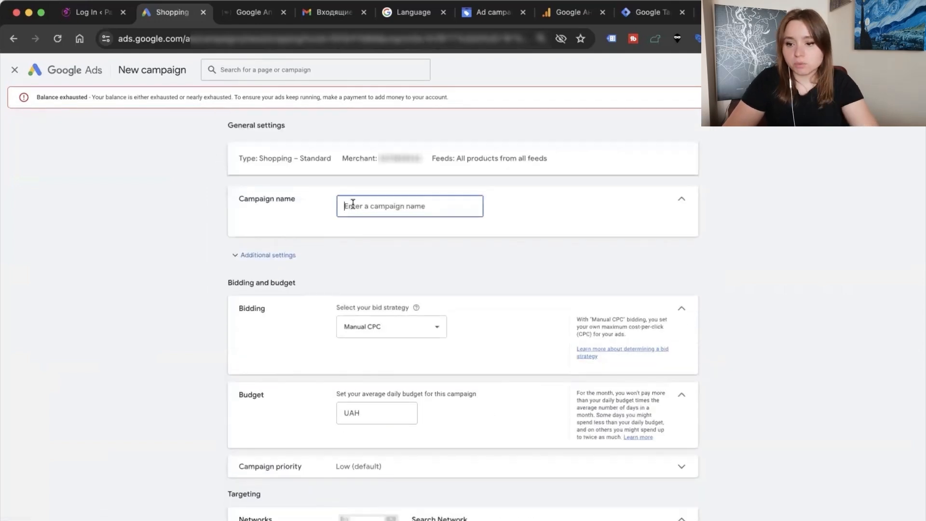
# Step: Name the campaign Mannual_All_items
pyautogui.write('Mannu')
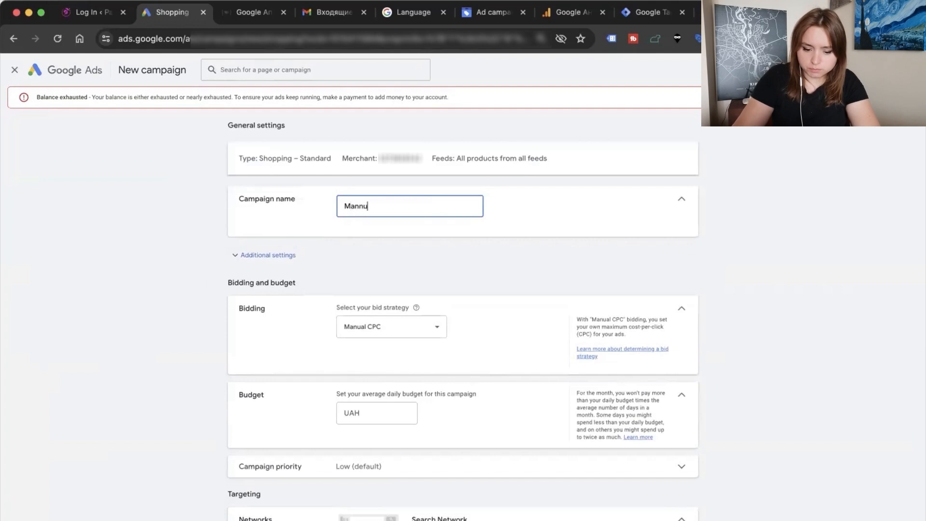
pyautogui.write('all')
pyautogui.press('BackSpace')
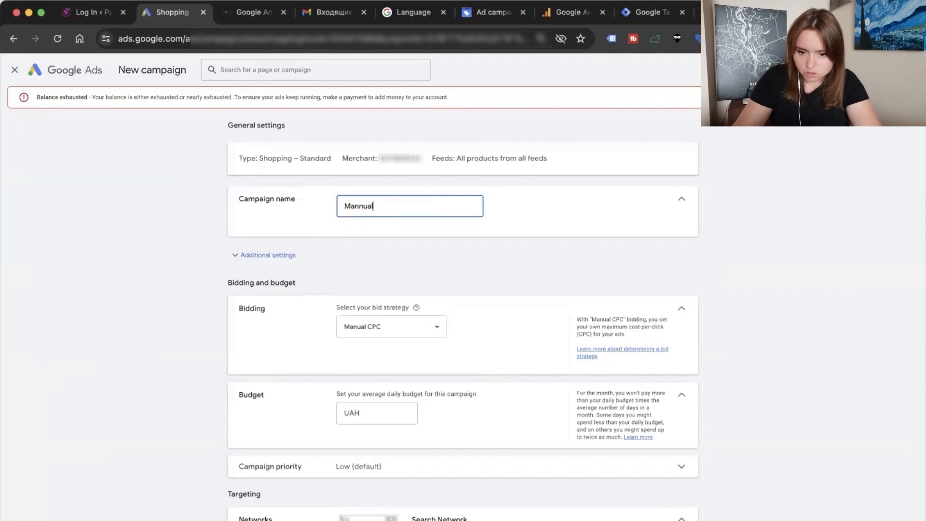
pyautogui.write('All')
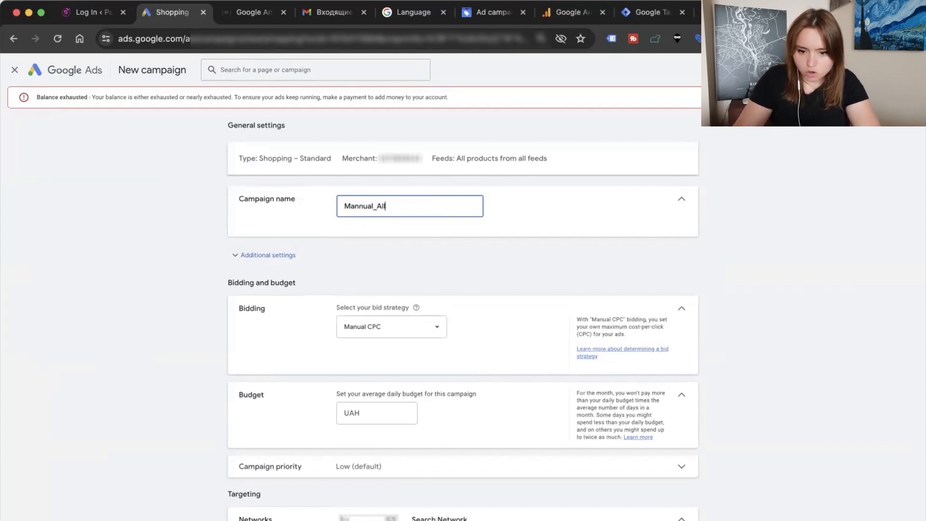
pyautogui.write('_items')
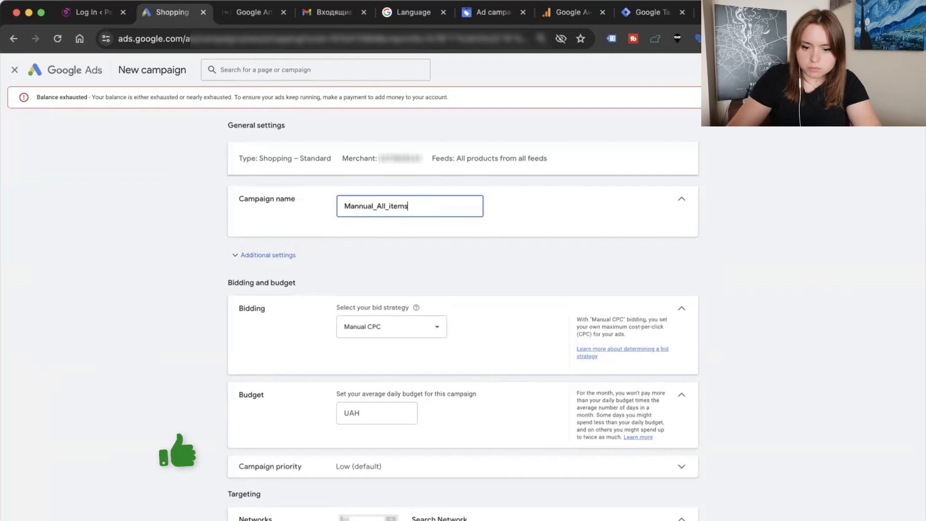
# Step: Set the Shopping campaign's bid strategy to Maximize clicks
pyautogui.click(361, 328)
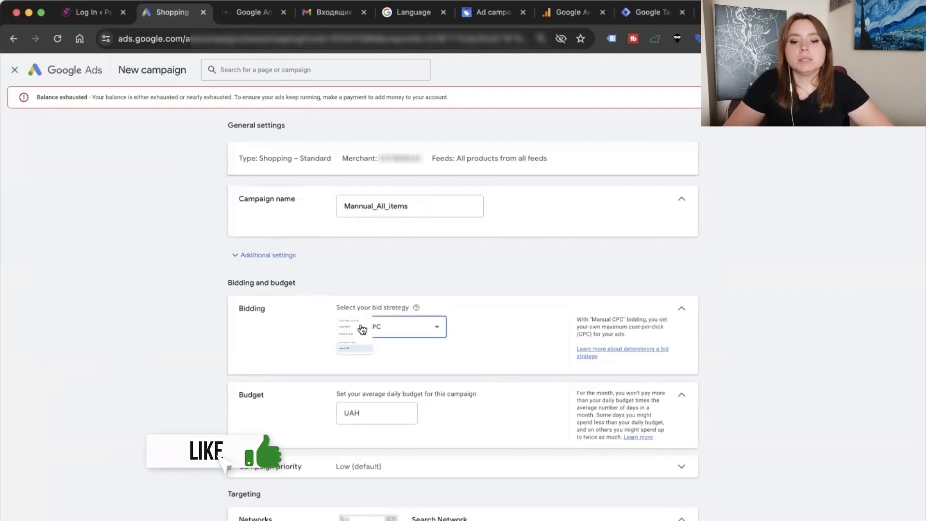
pyautogui.click(369, 372)
pyautogui.scroll(-3, 312, 378)
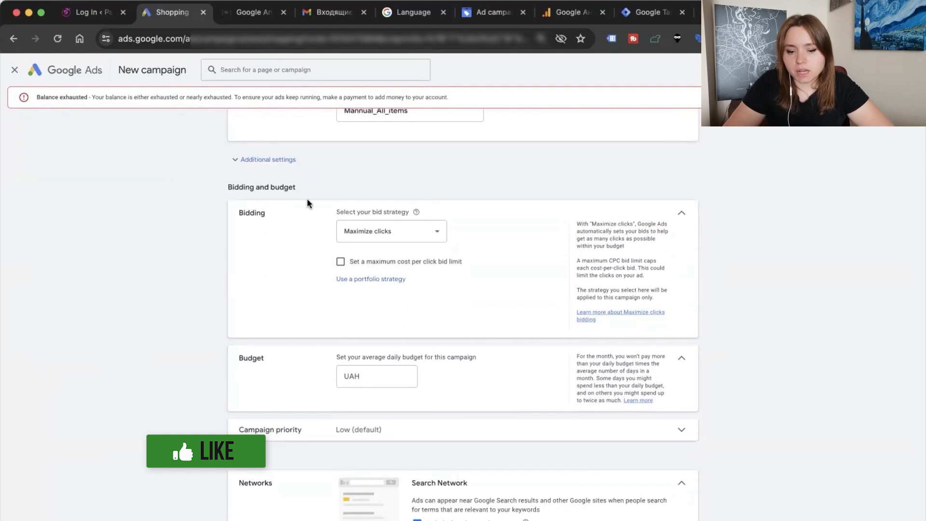
pyautogui.click(362, 236)
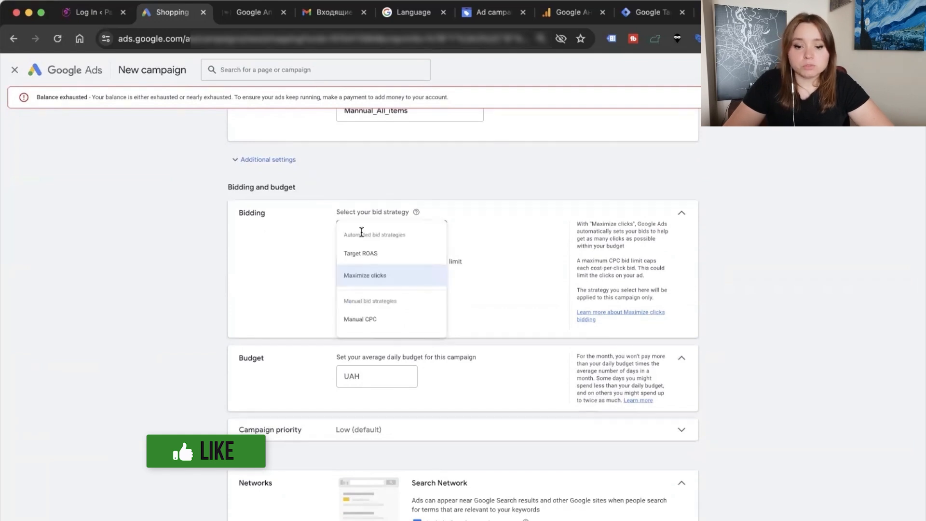
pyautogui.click(285, 277)
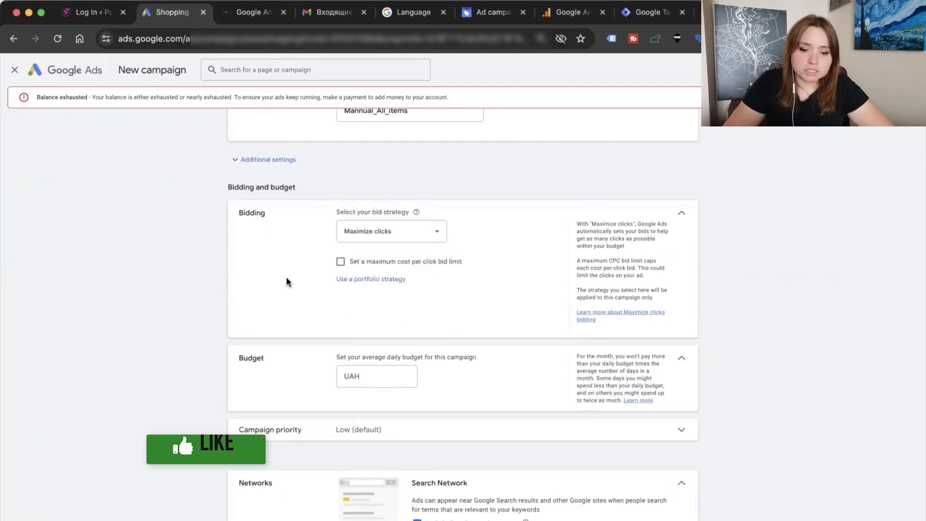
# Step: Enable the maximum cost per click bid limit and set it to UAH 15
pyautogui.click(341, 261)
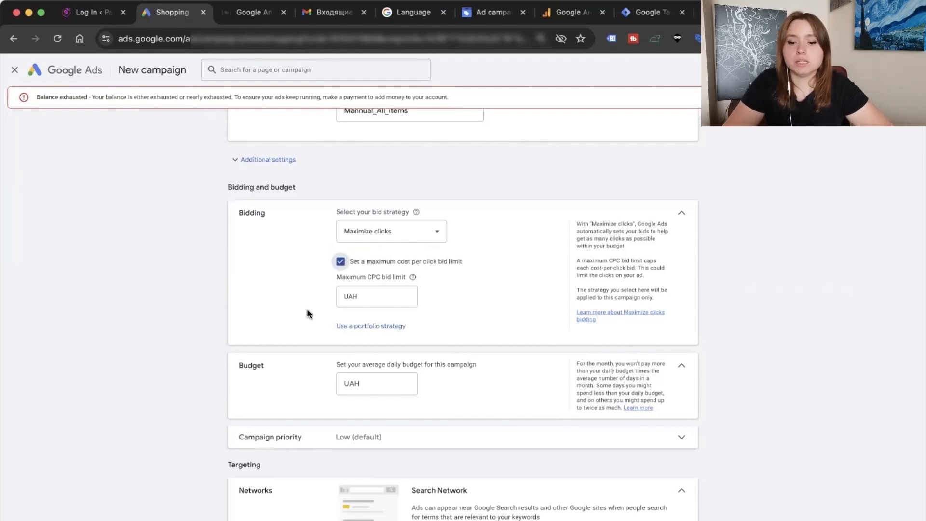
pyautogui.click(392, 296)
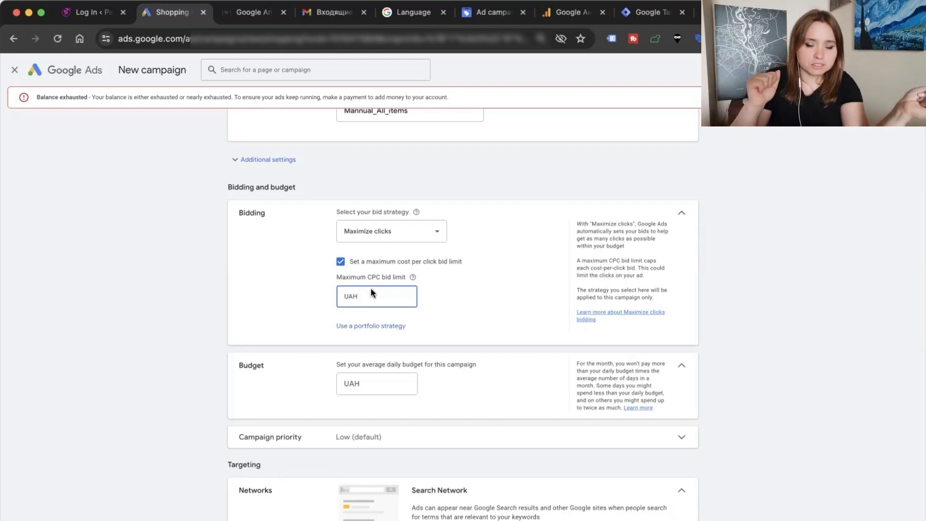
pyautogui.write('15')
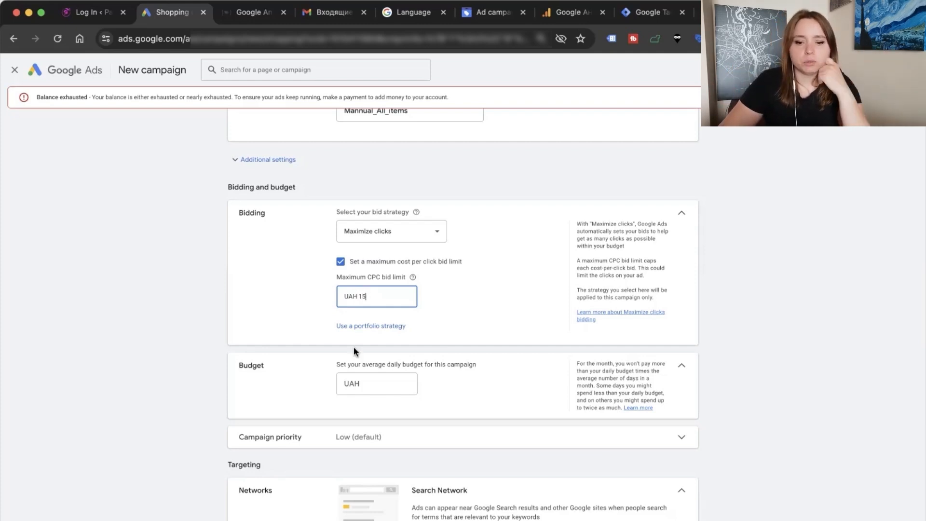
# Step: Set the campaign's average daily budget to UAH 400
pyautogui.scroll(-3, 298, 335)
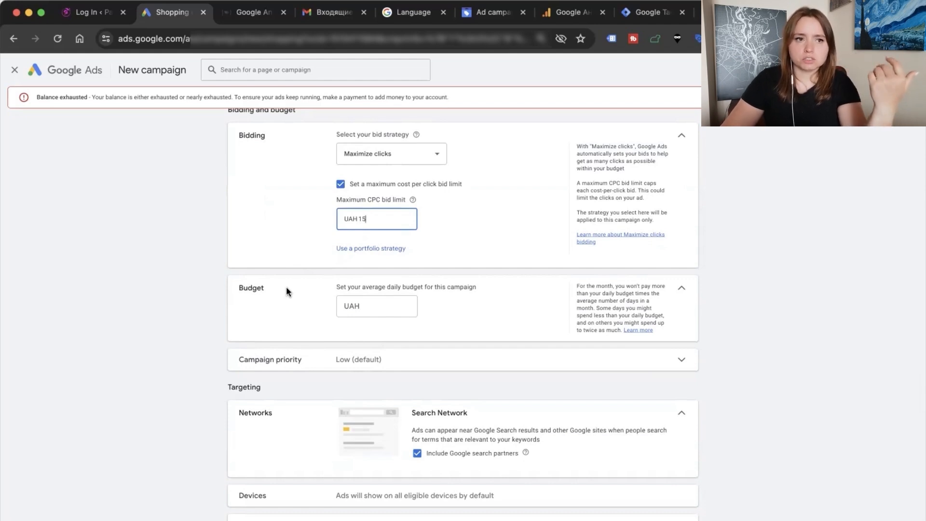
pyautogui.scroll(-3, 283, 333)
pyautogui.click(382, 247)
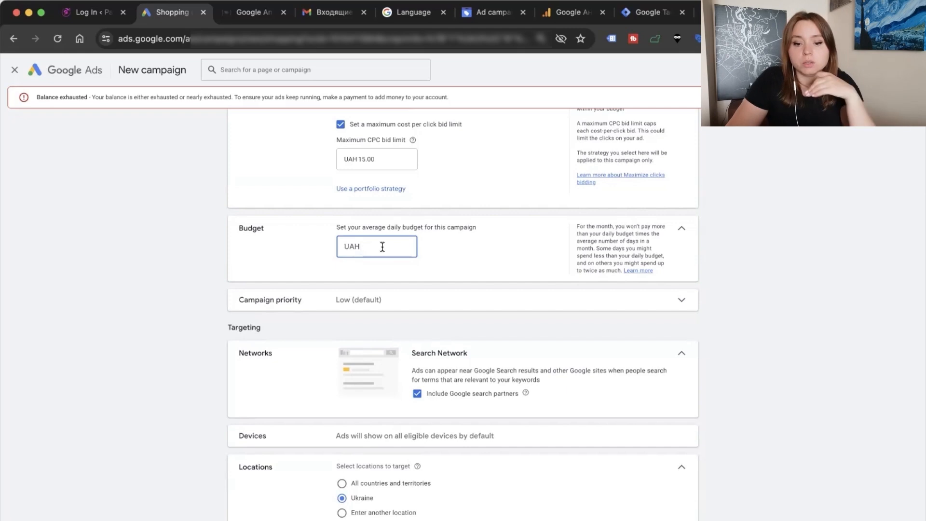
pyautogui.write('400')
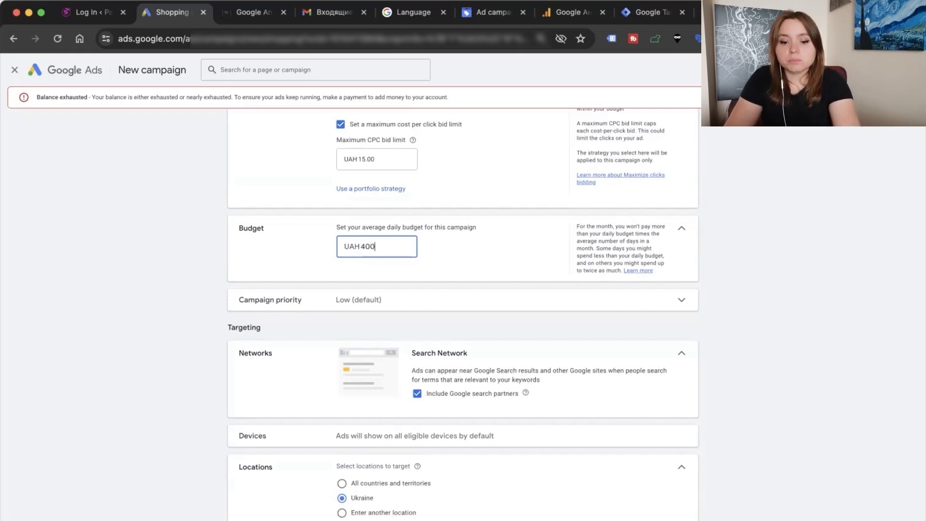
# Step: Set the campaign priority to High and exclude Google search partners from the Search Network
pyautogui.click(358, 300)
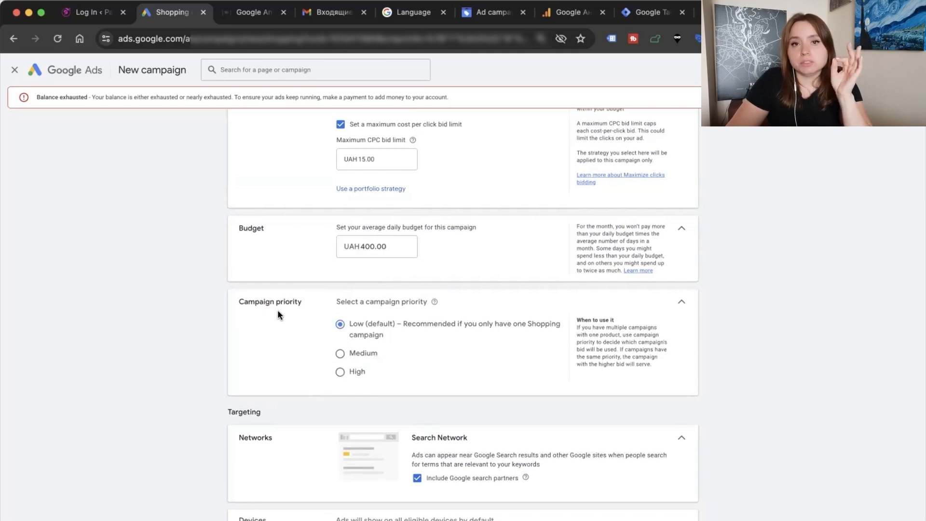
pyautogui.click(340, 372)
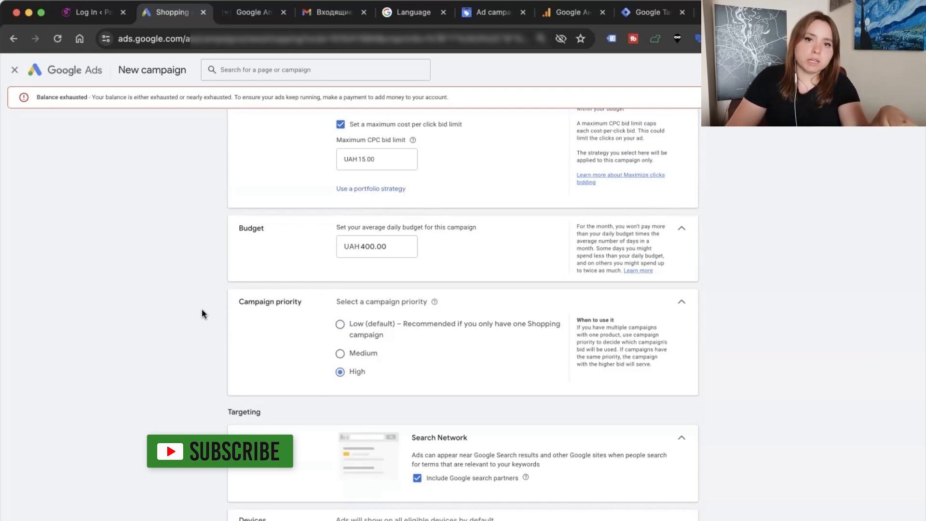
pyautogui.scroll(-5, 223, 292)
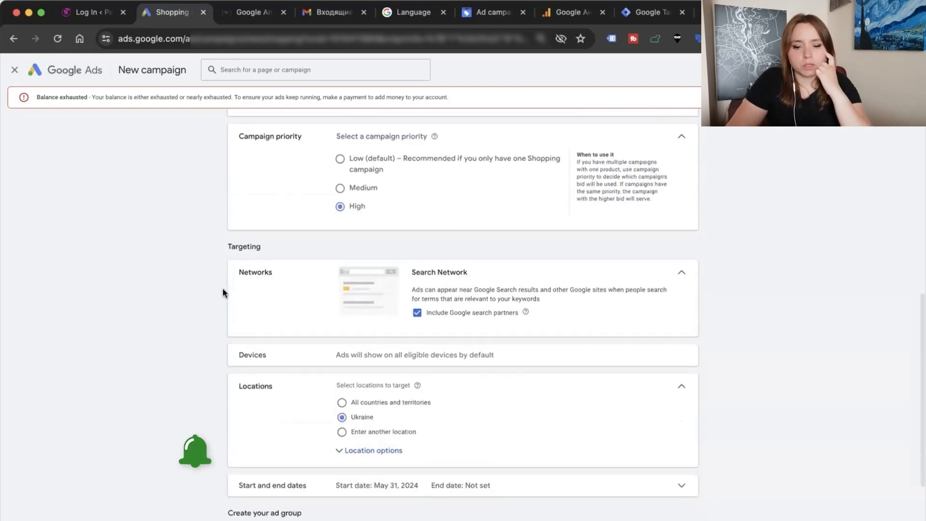
pyautogui.click(417, 279)
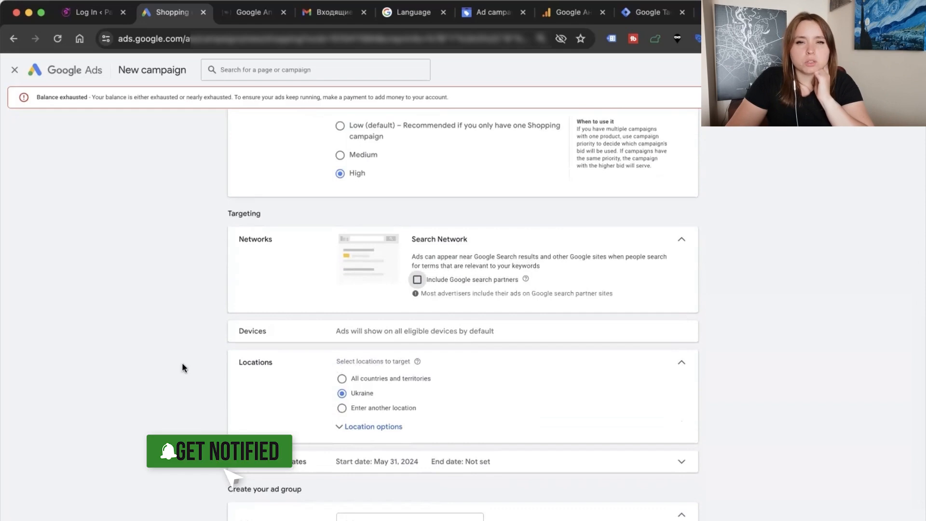
pyautogui.scroll(-2, 125, 448)
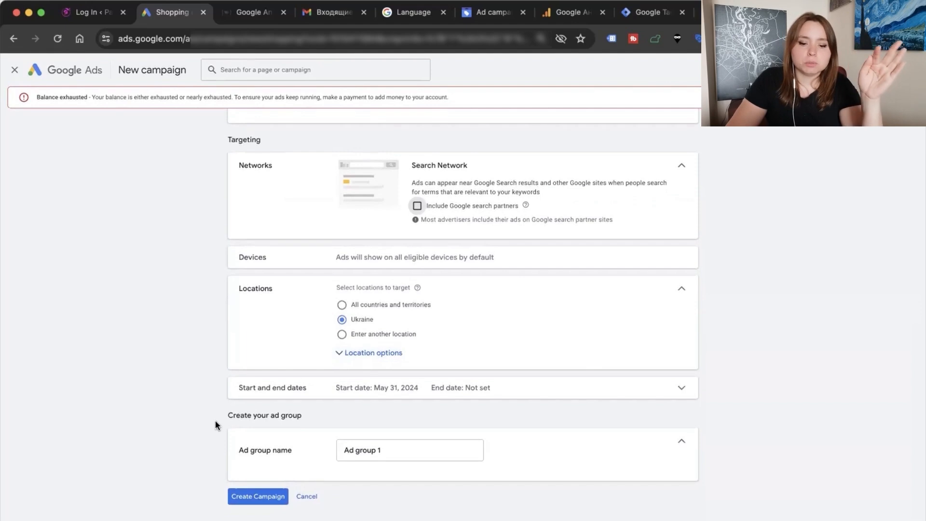
# Step: Create the Shopping campaign targeting Ukraine with Ad group 1
pyautogui.click(255, 500)
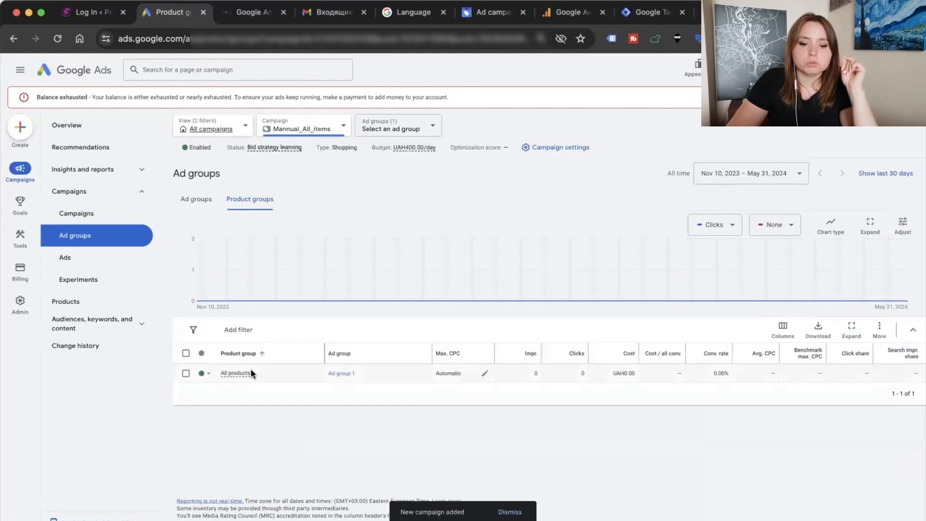
# Step: Review the dimensions available for subdividing the All products group, including Category and the custom labels, and leave without saving
pyautogui.moveTo(239, 377)
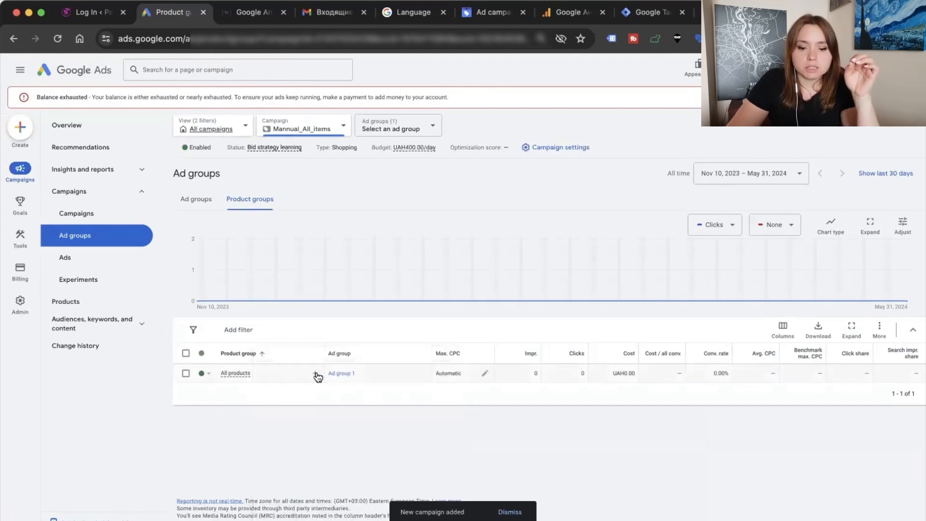
pyautogui.click(316, 376)
pyautogui.click(406, 171)
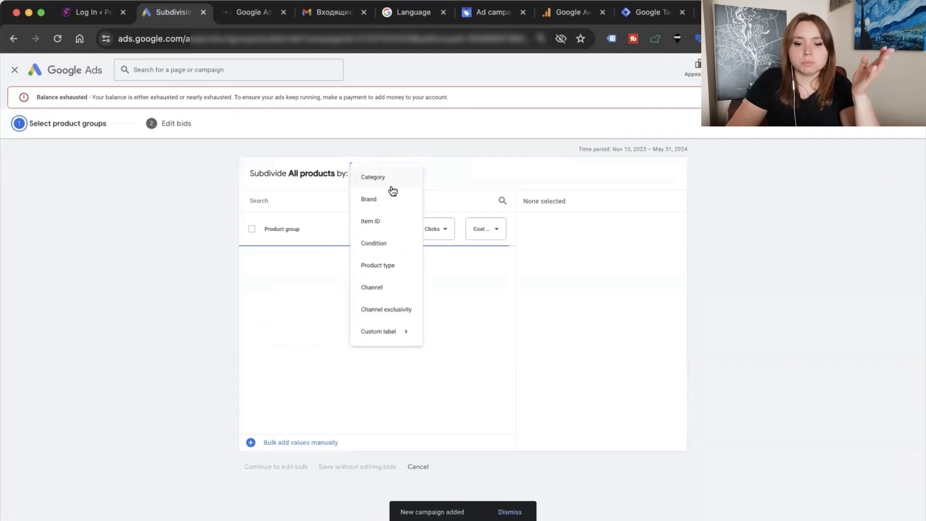
pyautogui.click(378, 178)
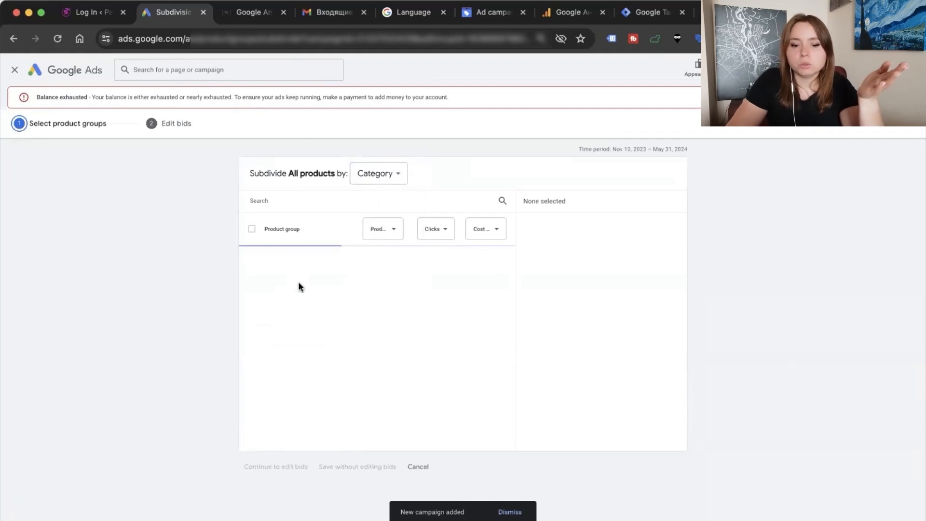
pyautogui.click(375, 174)
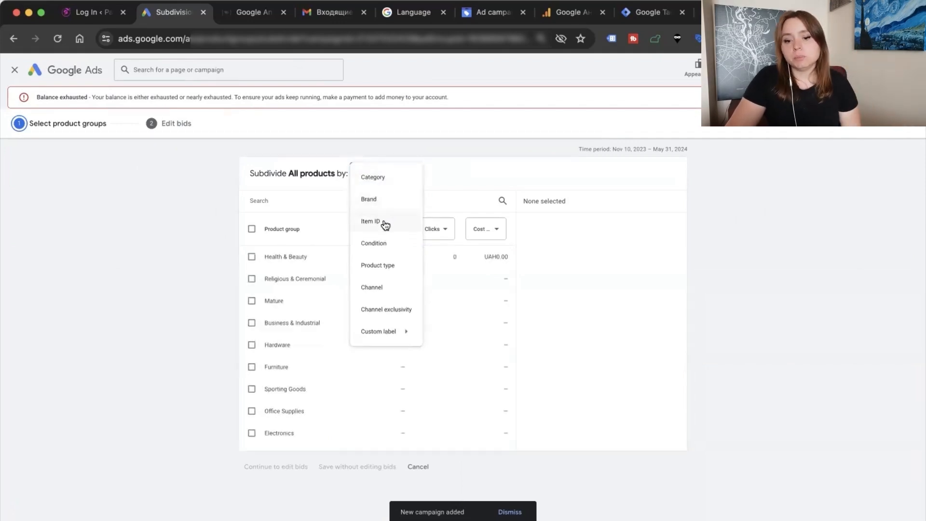
pyautogui.moveTo(389, 341)
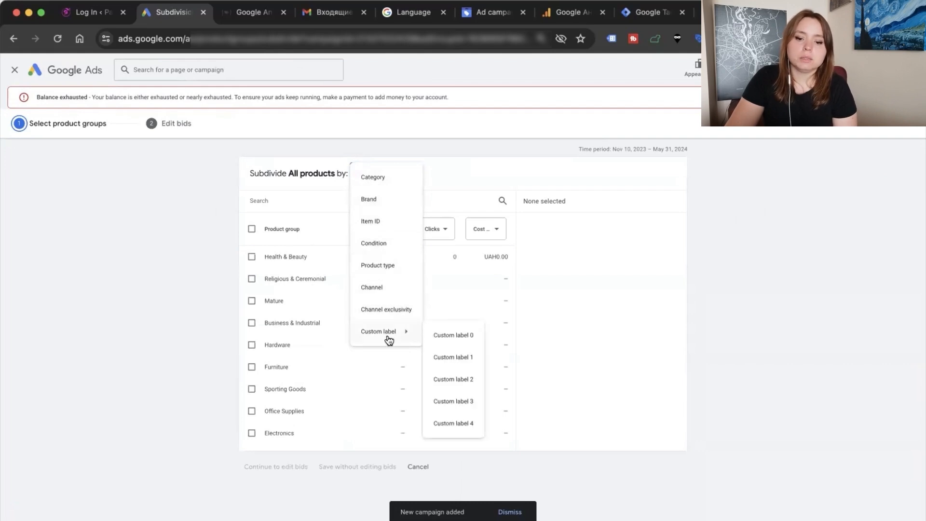
pyautogui.click(418, 466)
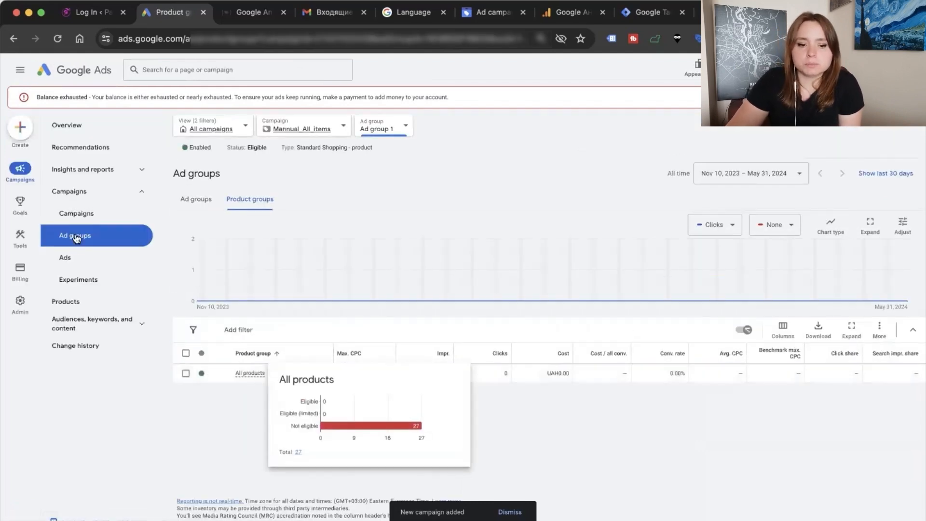
# Step: View the products in the Mannual_All_items campaign's Ad group 1 and copy the title "Kilian Straight To Heaven Oud And Musk Special Blend"
pyautogui.click(86, 220)
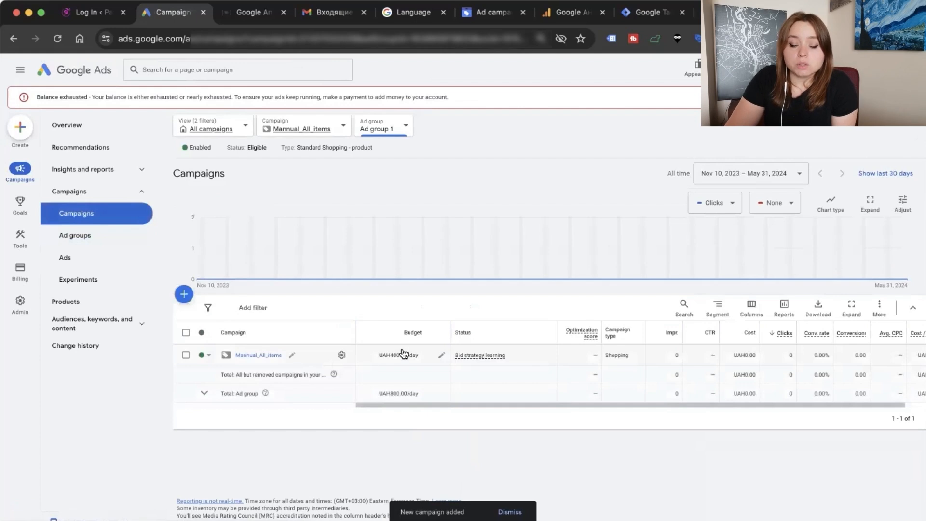
pyautogui.hscroll(1, 651, 361)
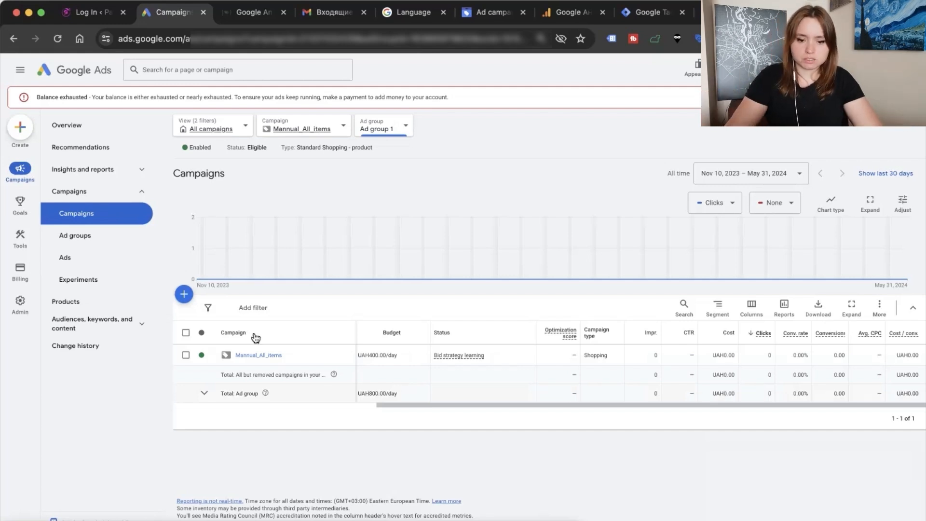
pyautogui.click(252, 355)
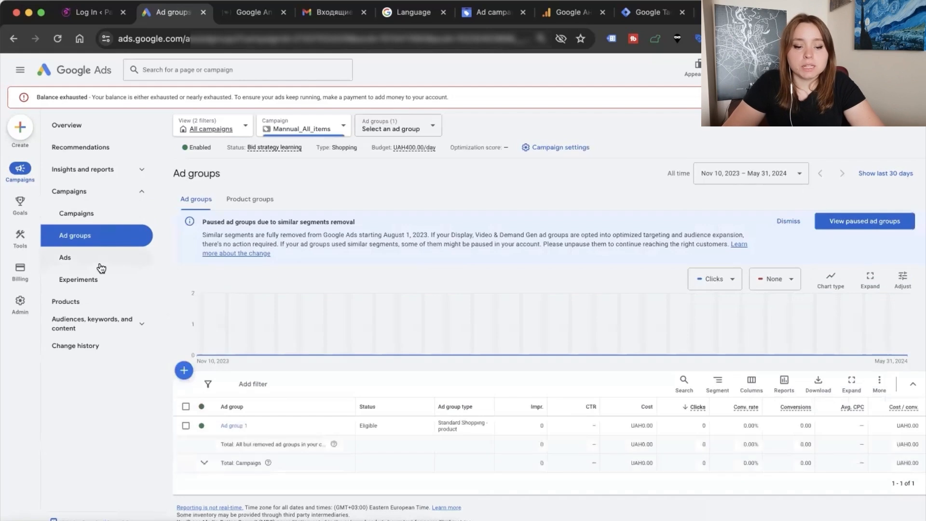
pyautogui.click(240, 427)
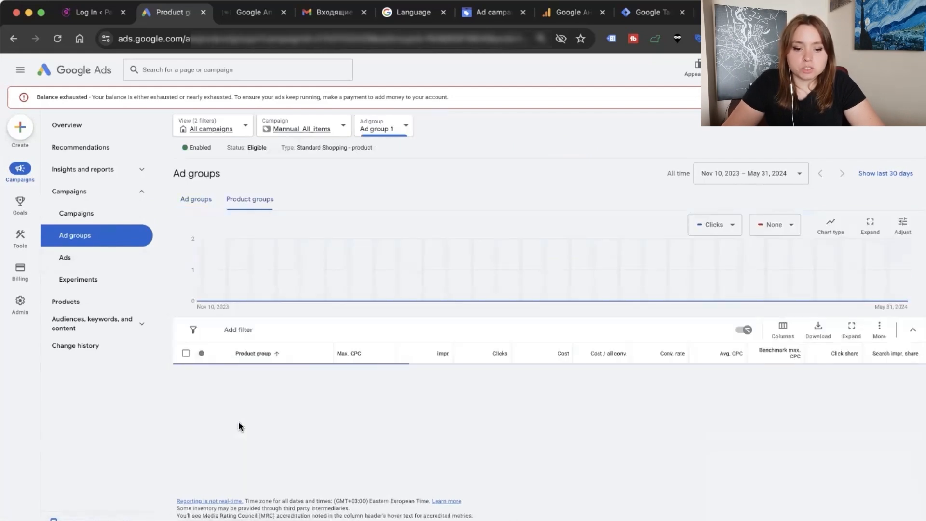
pyautogui.click(83, 306)
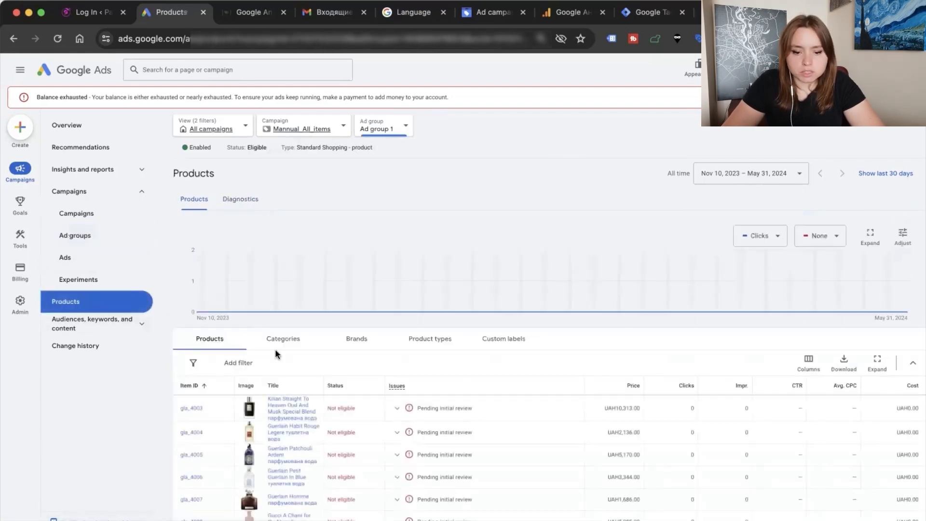
pyautogui.moveTo(268, 398); pyautogui.dragTo(316, 416)
pyautogui.press('super+c')
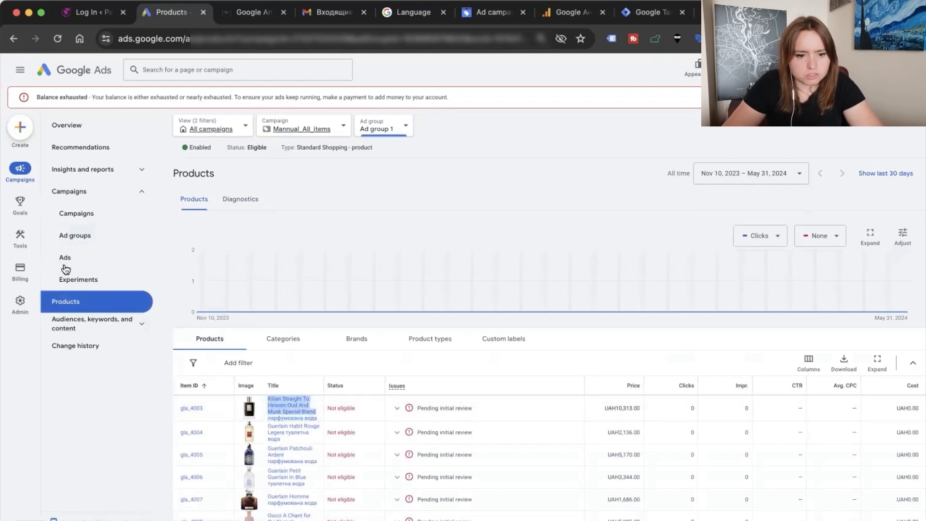
# Step: Discover new keywords in Keyword Planner for "Kilian Straight To Heaven Oud And Musk Special Blend"
pyautogui.moveTo(20, 250)
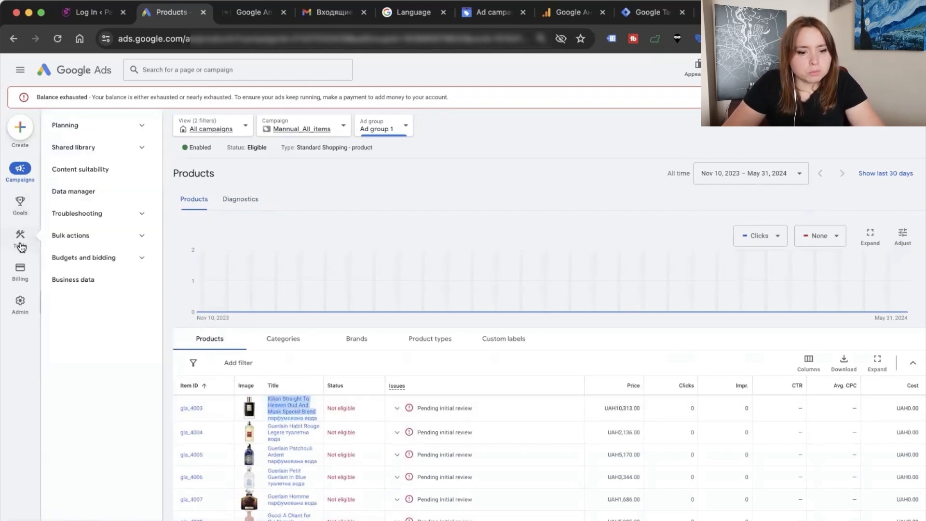
pyautogui.click(91, 126)
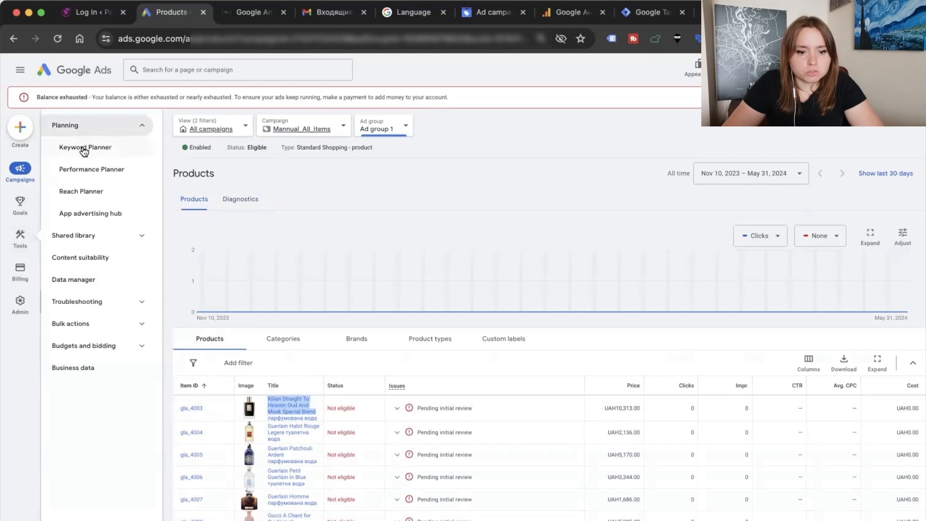
pyautogui.click(84, 151)
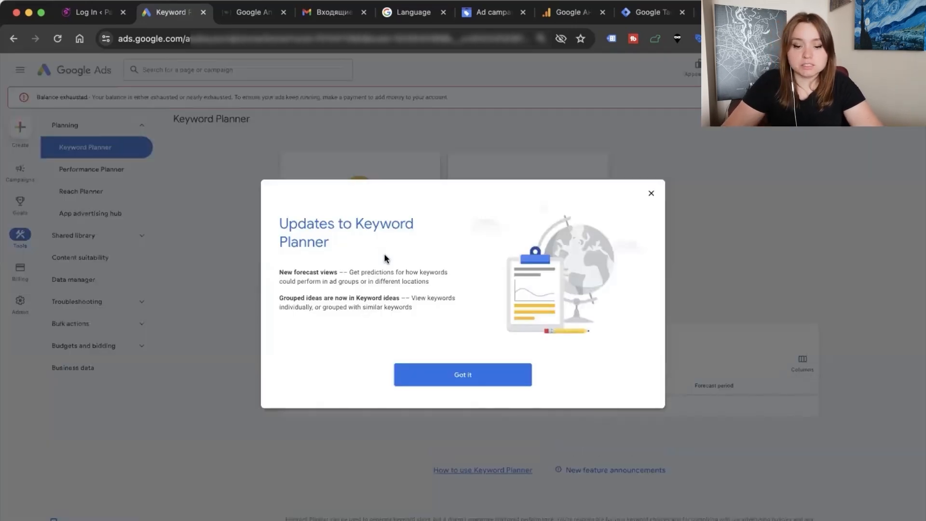
pyautogui.click(647, 195)
pyautogui.click(371, 216)
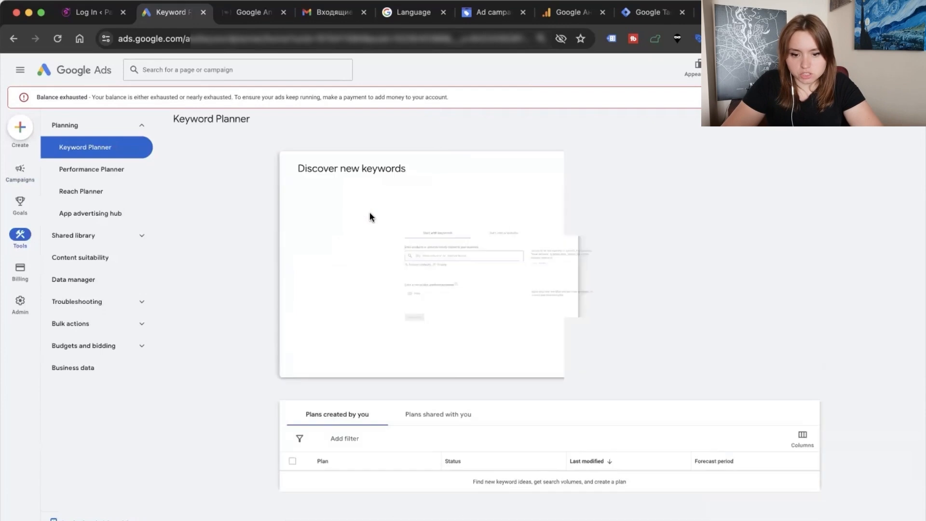
pyautogui.press('super+v')
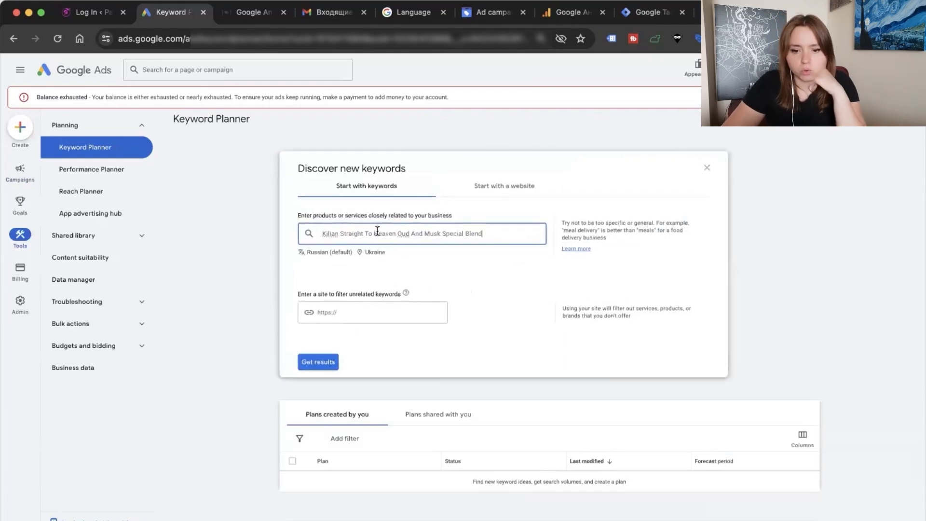
pyautogui.click(316, 361)
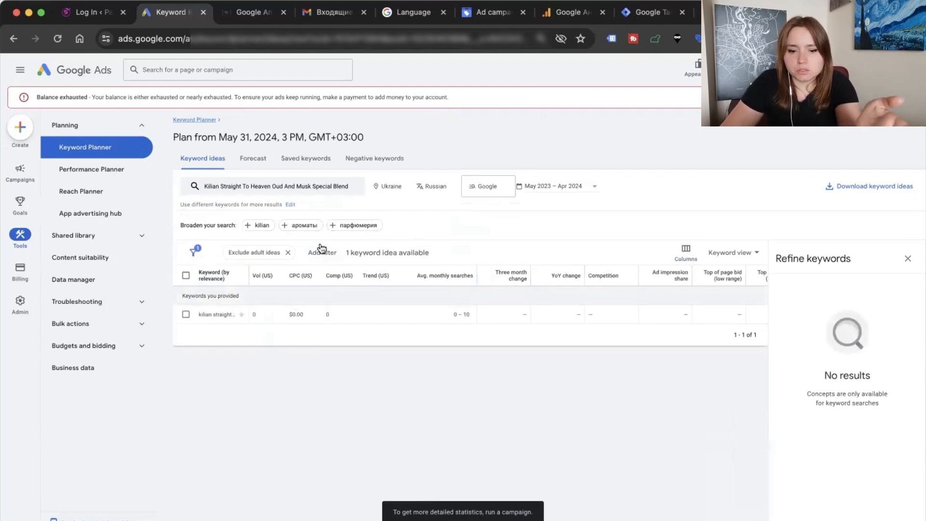
# Step: Add "Kilian" as a second seed keyword, get the keyword ideas and close the keyword refinement suggestions
pyautogui.click(283, 191)
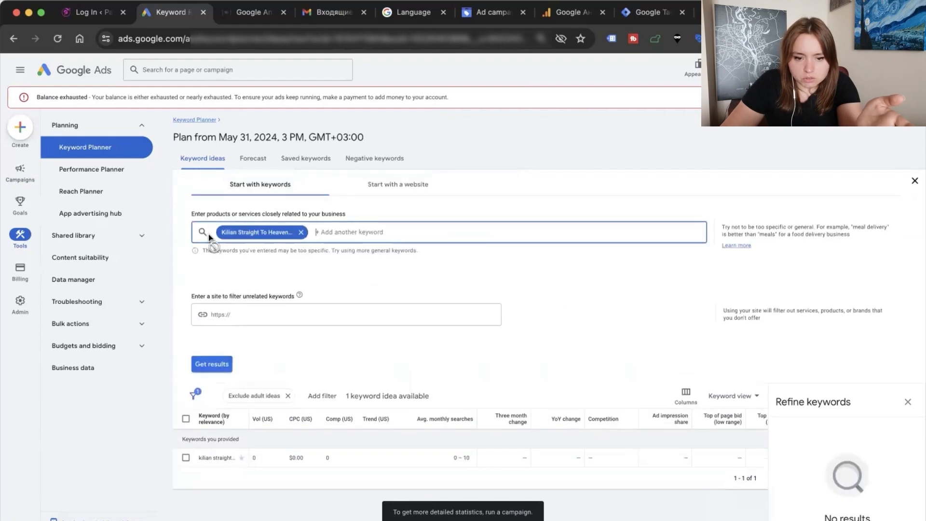
pyautogui.press('super+v')
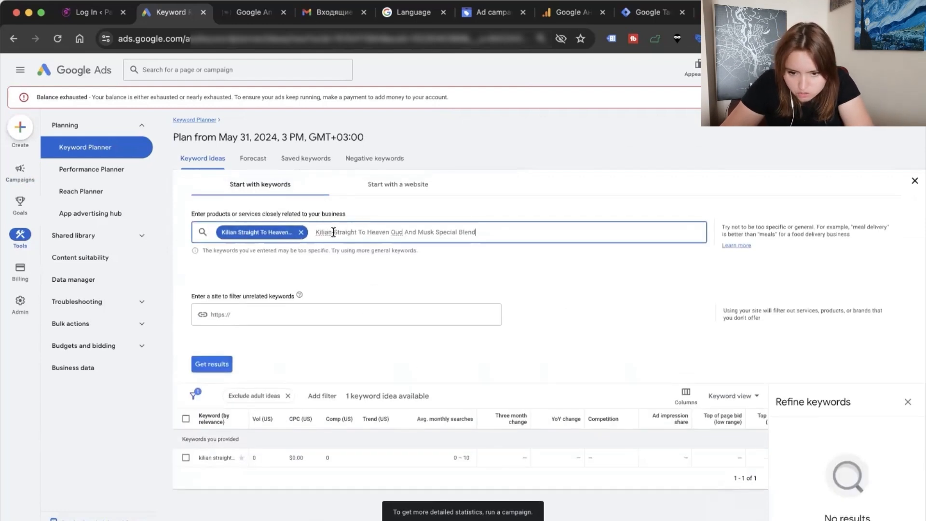
pyautogui.moveTo(330, 232); pyautogui.dragTo(362, 251)
pyautogui.press('BackSpace')
pyautogui.press('Return')
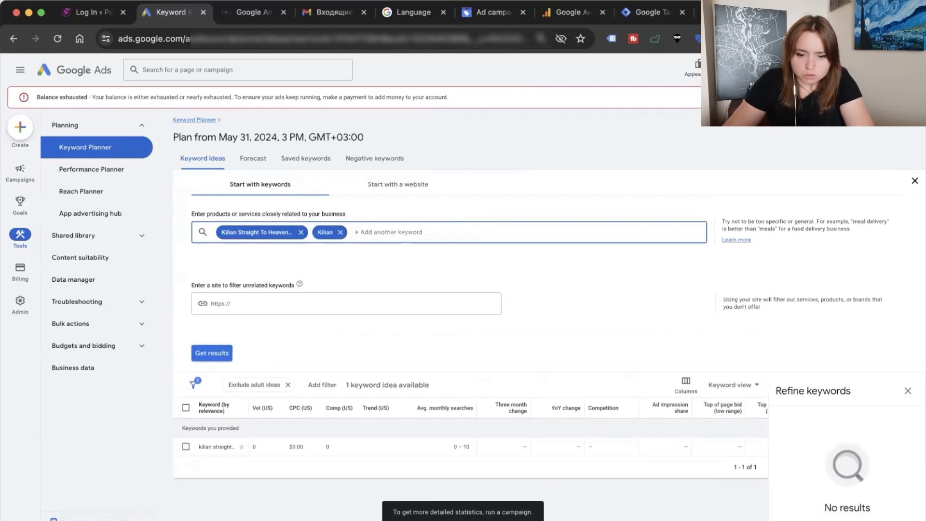
pyautogui.click(221, 353)
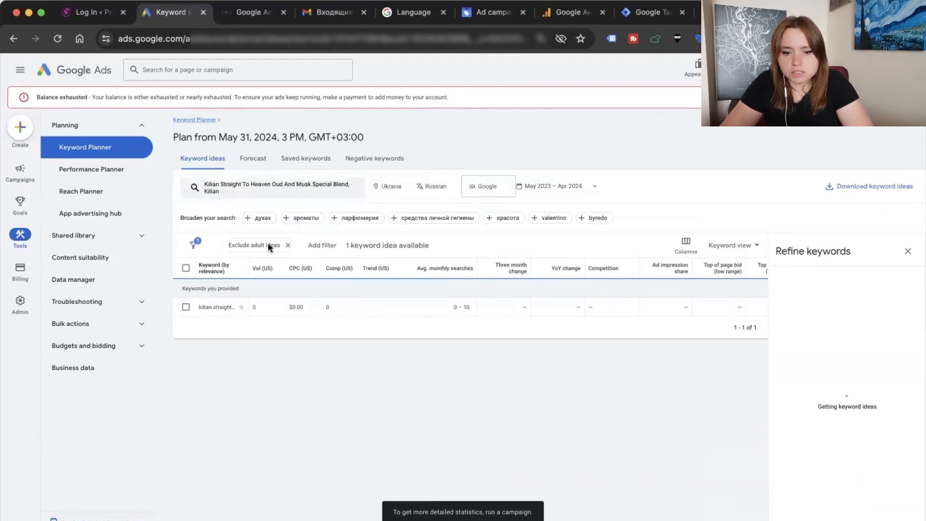
pyautogui.click(906, 249)
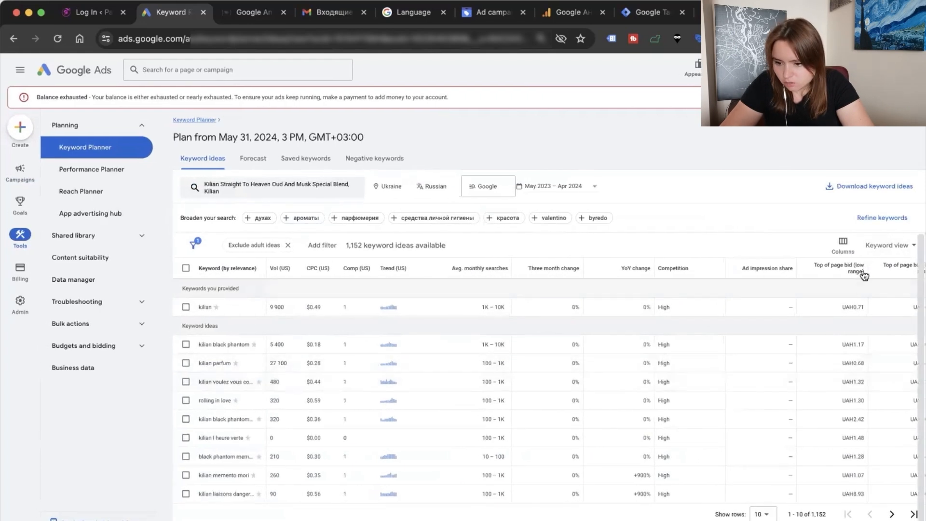
# Step: Narrow the keyword table's columns and reorder them so Top of page bid (high range) comes before the low range
pyautogui.moveTo(867, 269); pyautogui.dragTo(716, 273)
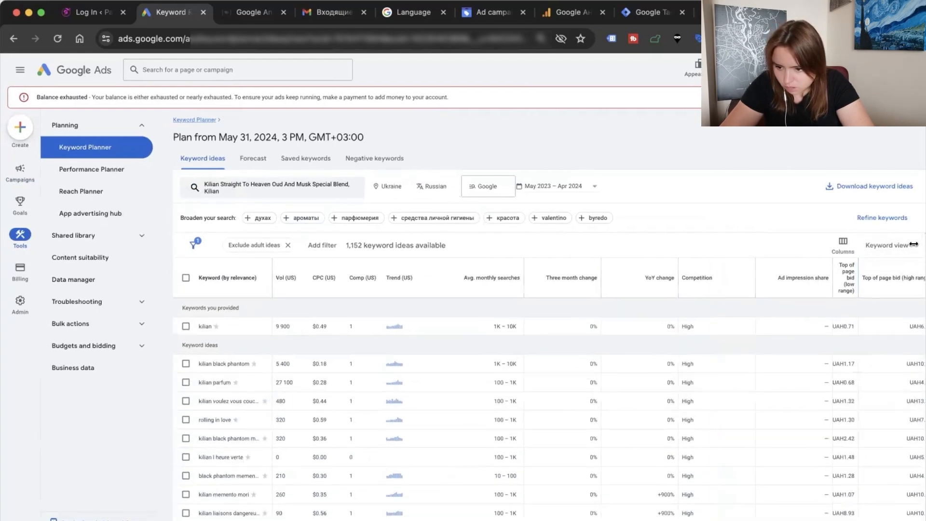
pyautogui.moveTo(914, 244); pyautogui.dragTo(909, 245)
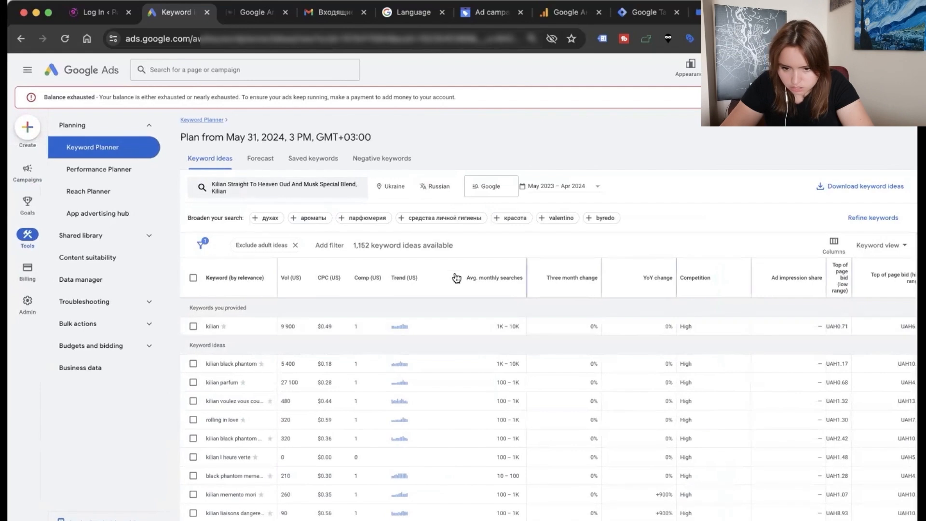
pyautogui.moveTo(527, 276); pyautogui.dragTo(378, 277)
pyautogui.click(823, 246)
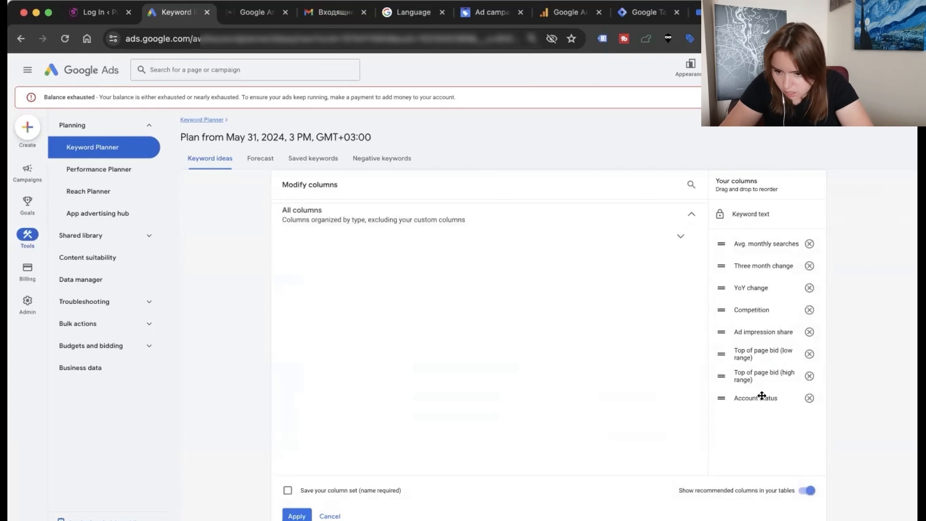
pyautogui.moveTo(748, 381); pyautogui.dragTo(727, 352)
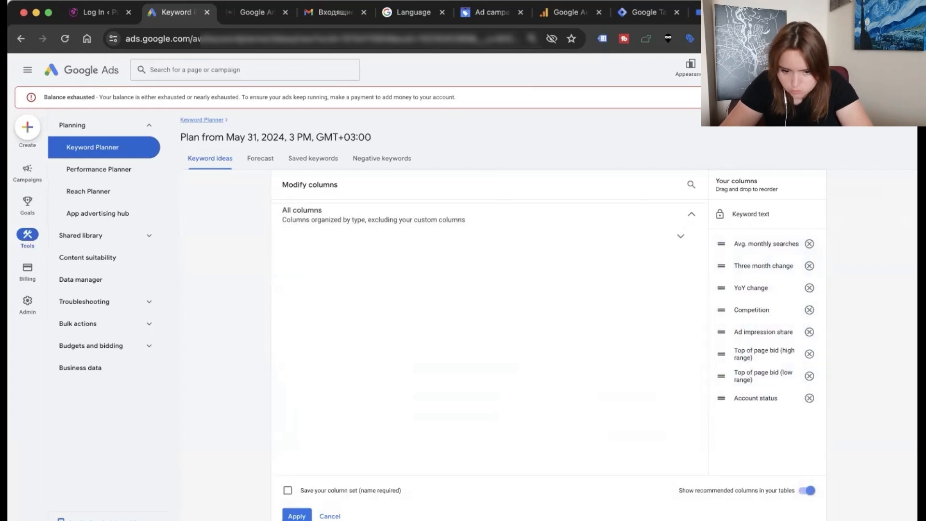
pyautogui.click(296, 515)
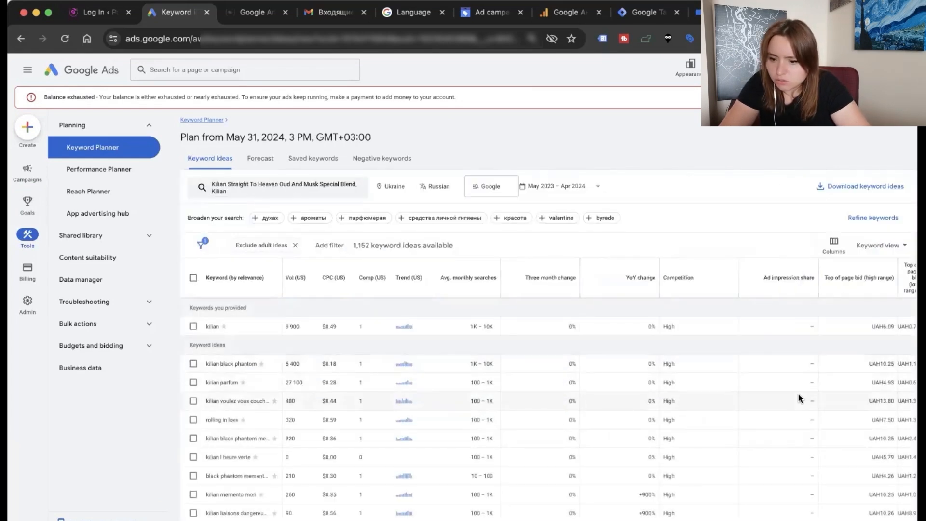
# Step: Examine the high-range top of page bids across the Kilian keyword ideas
pyautogui.moveTo(875, 326); pyautogui.dragTo(890, 326)
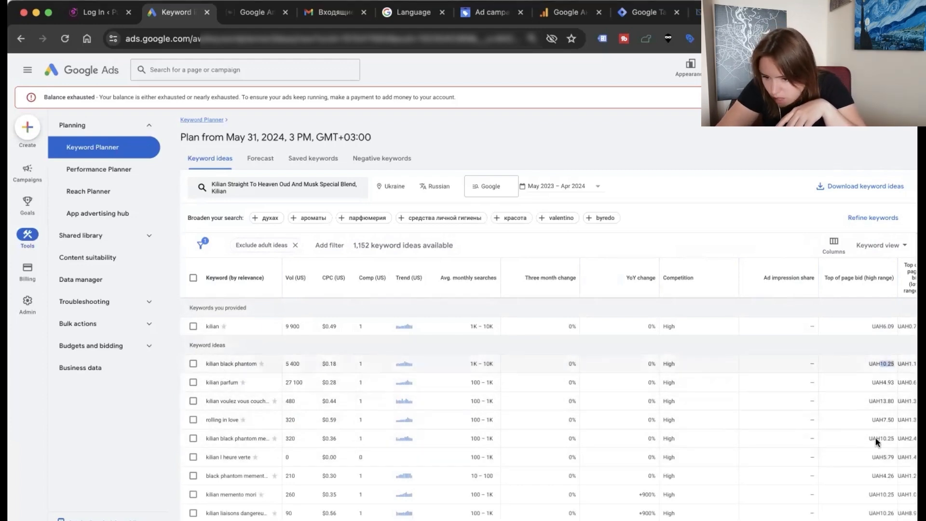
pyautogui.scroll(-1, 873, 453)
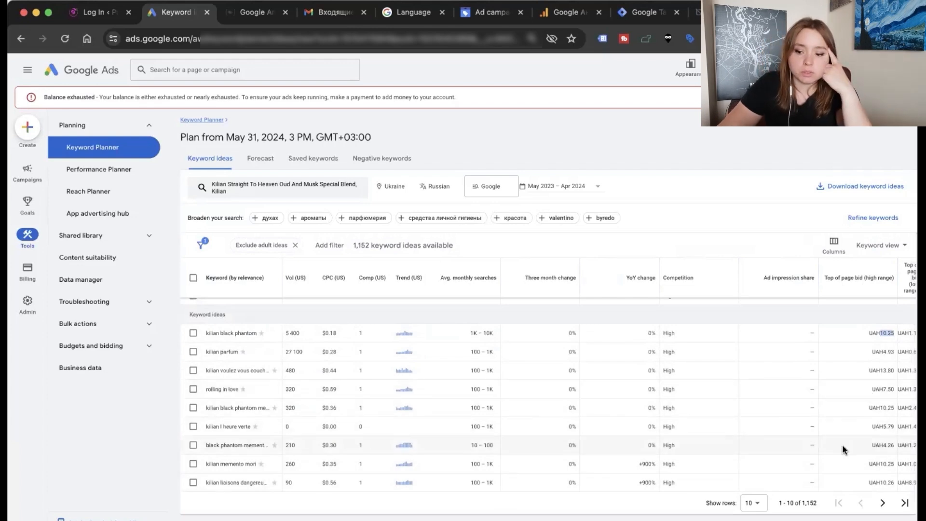
pyautogui.scroll(1, 842, 444)
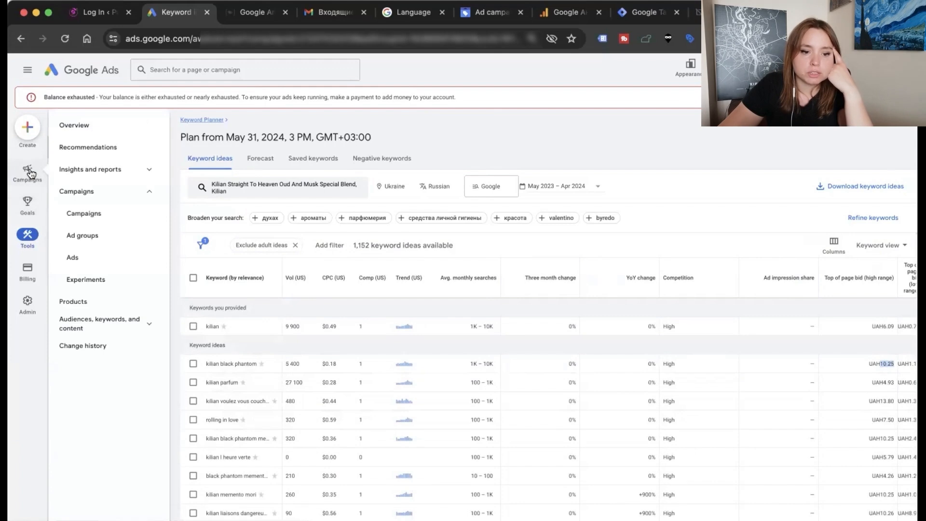
# Step: Set the maximum CPC bid limit of the Mannual_All_items campaign to UAH 25 and save the bidding settings
pyautogui.click(27, 169)
pyautogui.click(123, 215)
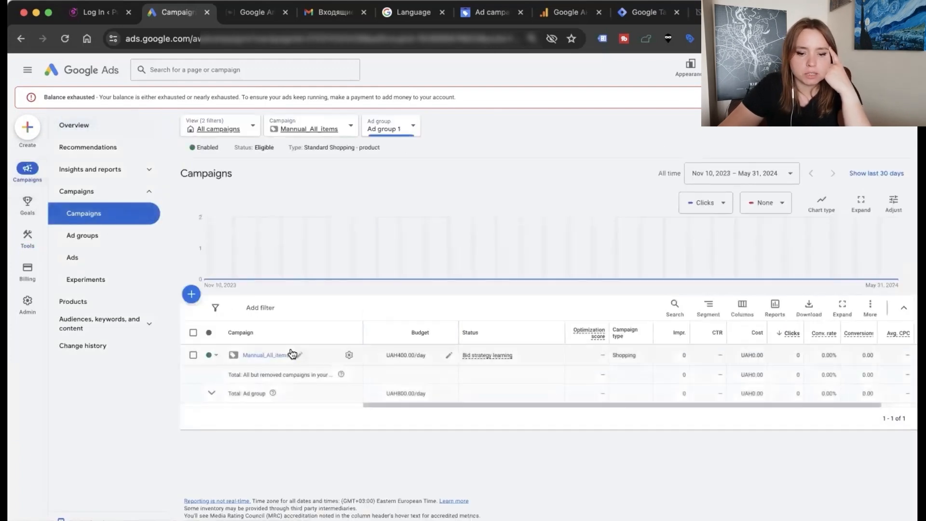
pyautogui.click(349, 355)
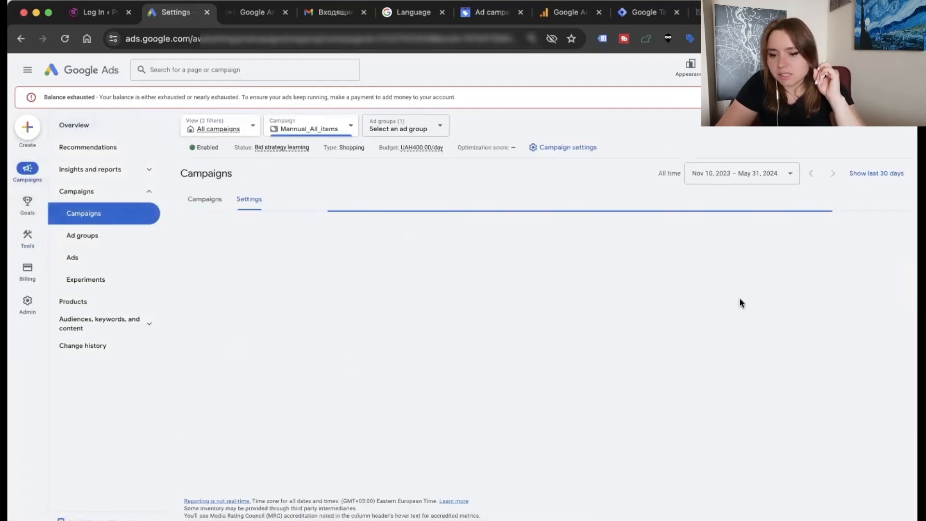
pyautogui.scroll(-5, 615, 399)
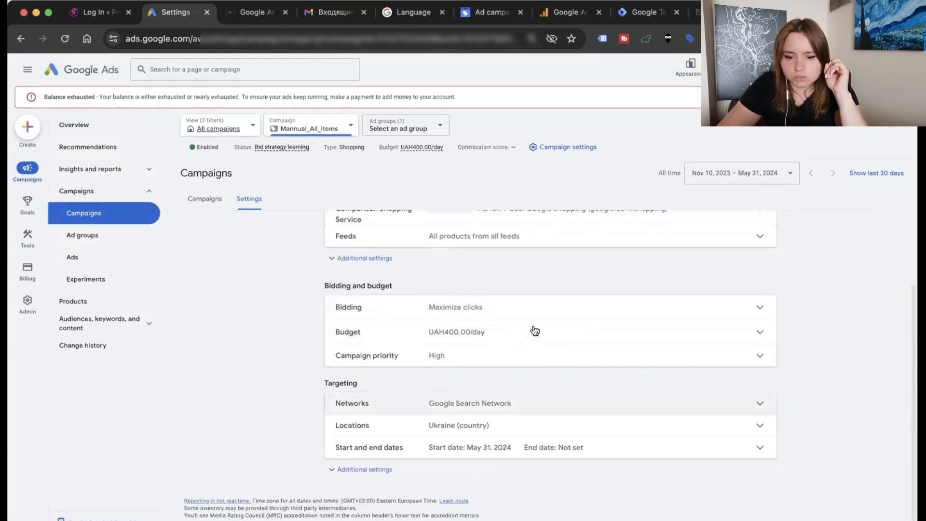
pyautogui.click(519, 315)
pyautogui.moveTo(471, 369); pyautogui.dragTo(457, 370)
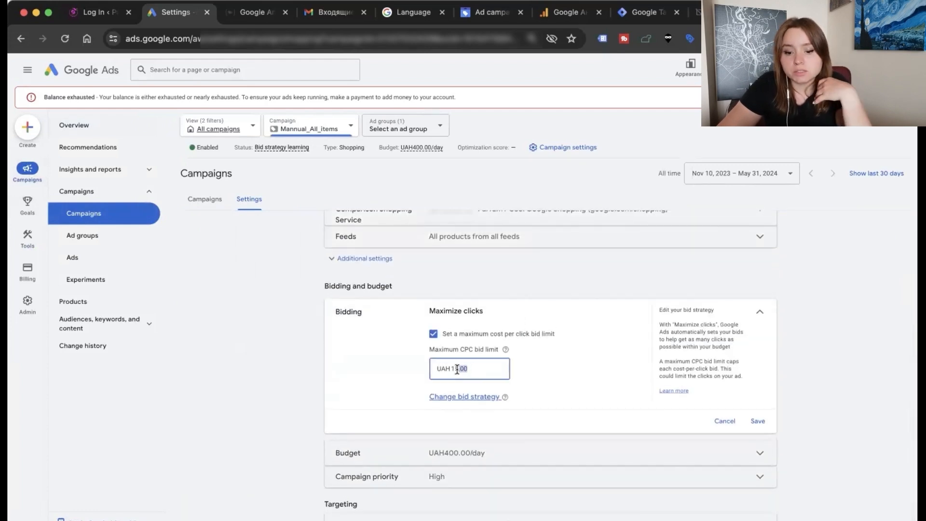
pyautogui.write('25')
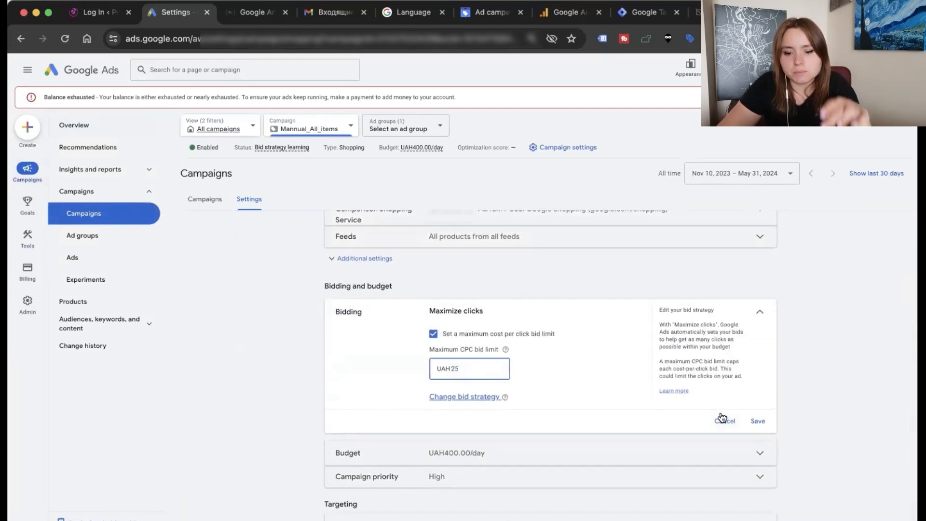
pyautogui.click(758, 421)
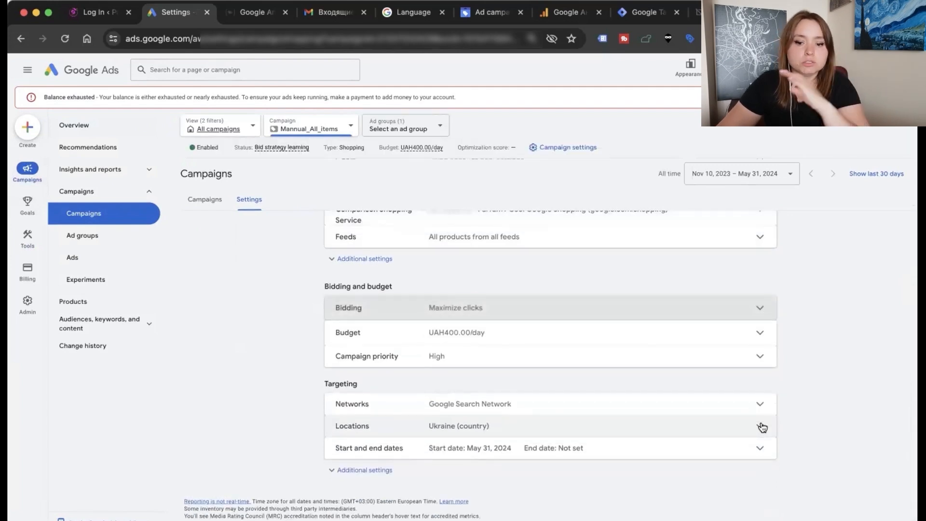
pyautogui.scroll(4, 403, 447)
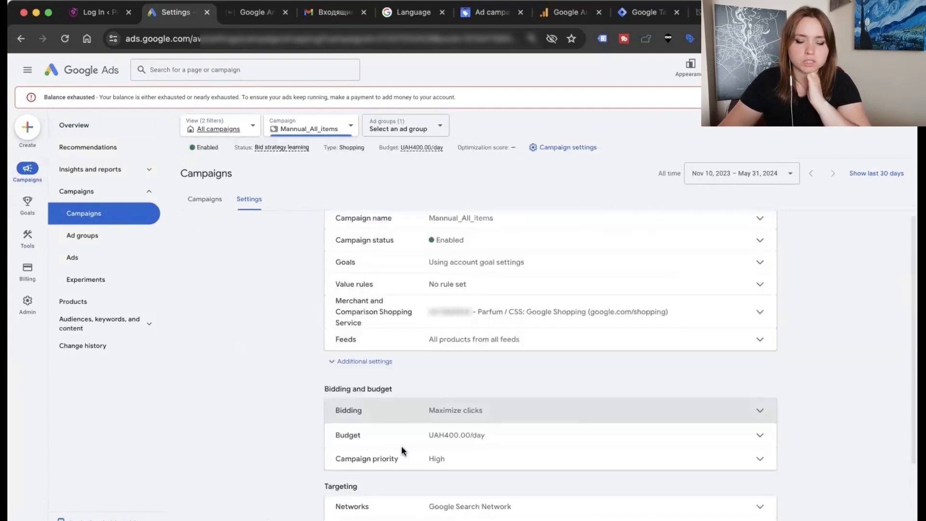
# Step: Check the Benchmark max. CPC for Ad group 1's product groups and view its search terms report
pyautogui.click(112, 241)
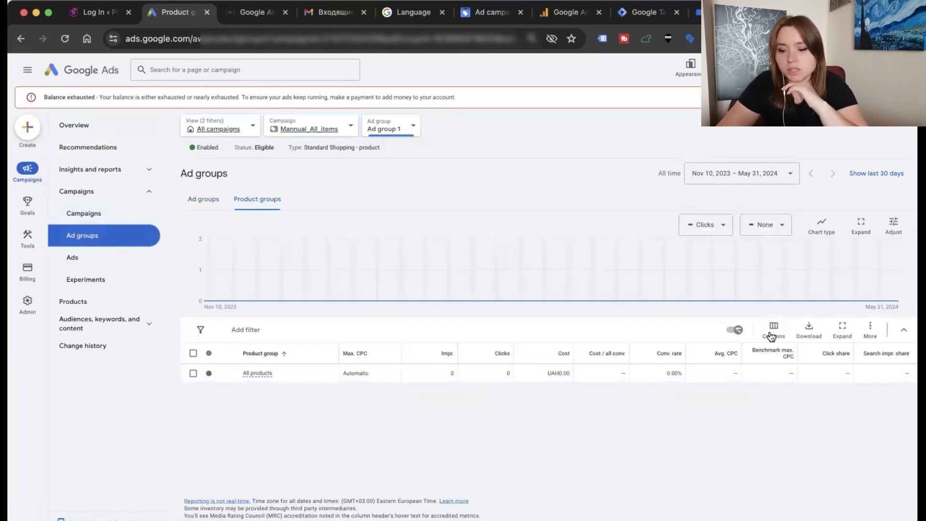
pyautogui.moveTo(766, 353)
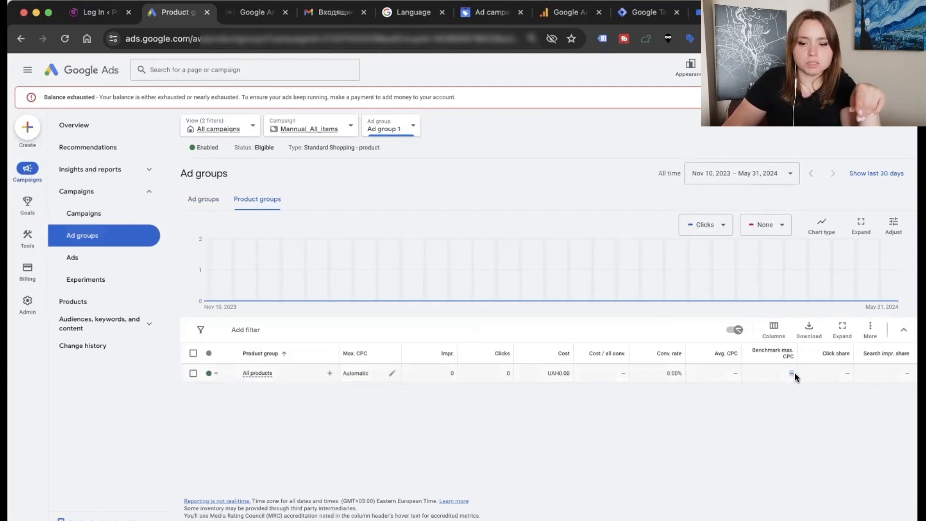
pyautogui.click(116, 173)
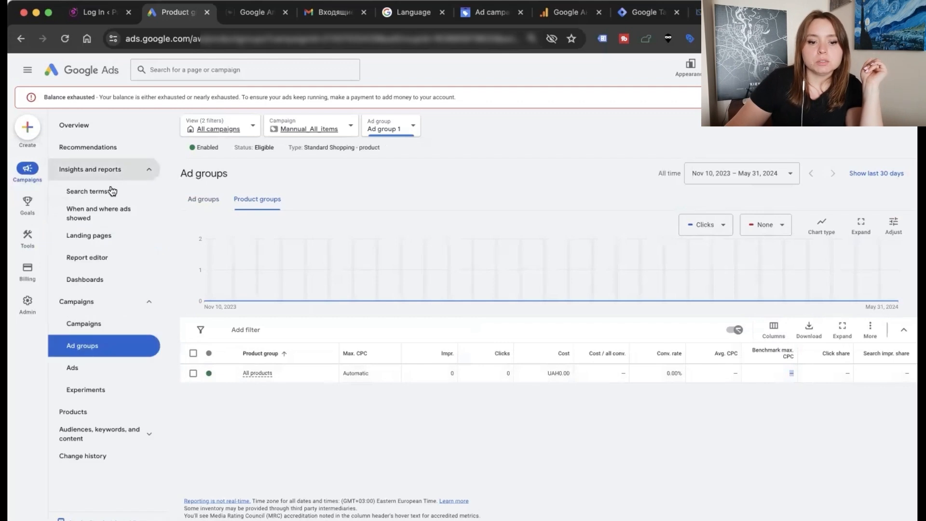
pyautogui.click(111, 192)
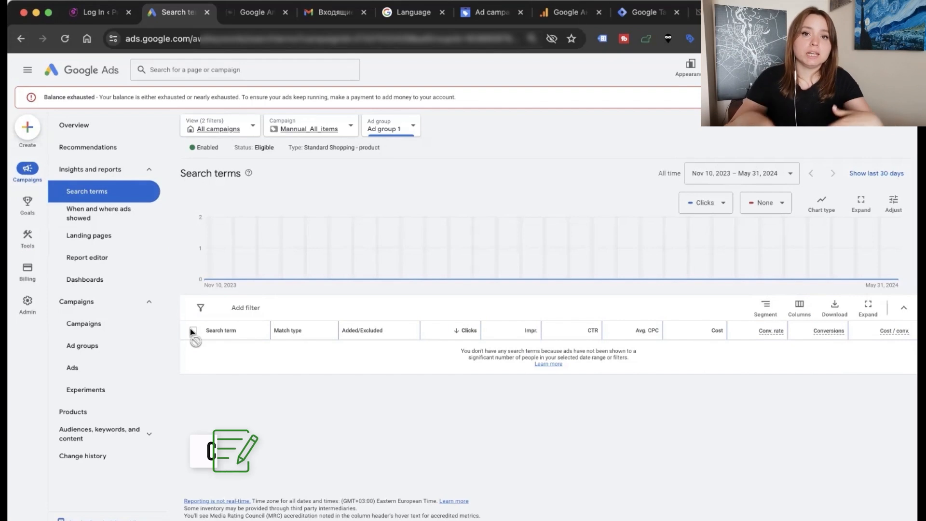
# Step: Return to the campaign list, switch the view to Performance Max campaigns and exit the workspace filters guide
pyautogui.click(92, 332)
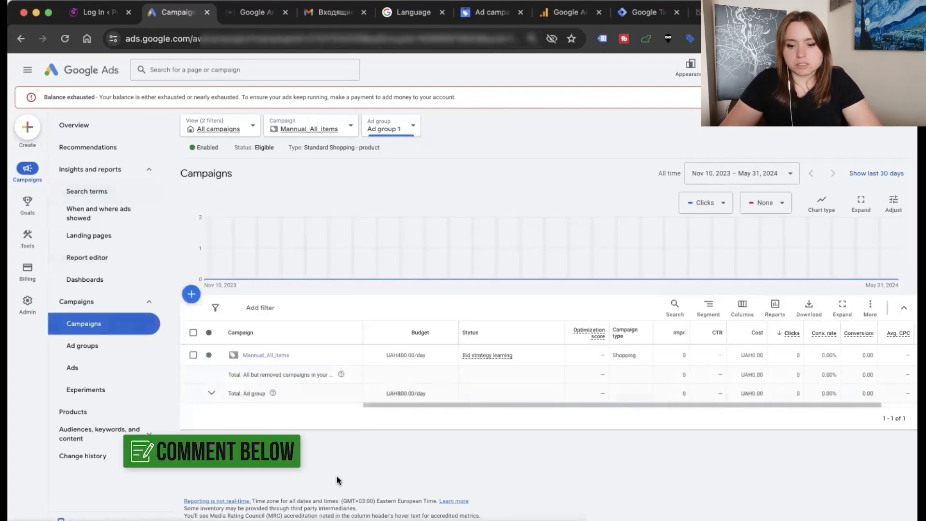
pyautogui.click(251, 126)
pyautogui.click(249, 217)
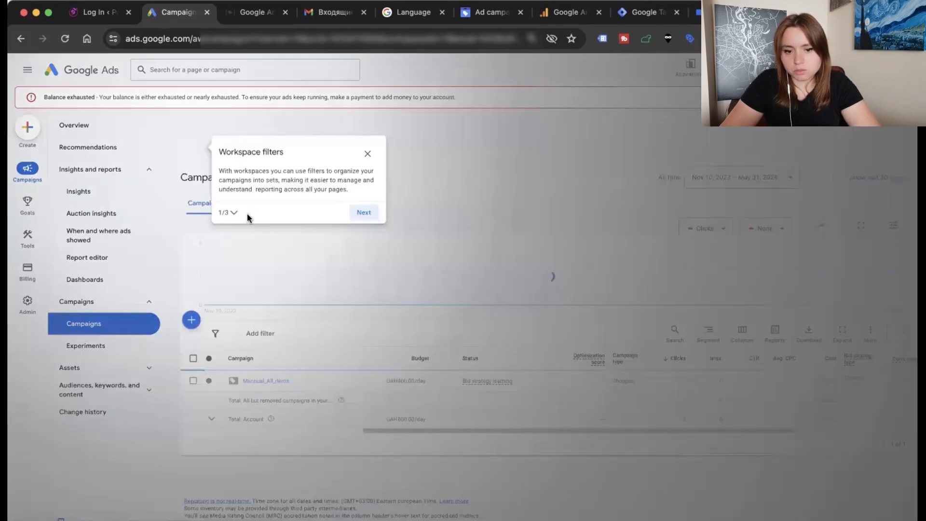
pyautogui.click(370, 152)
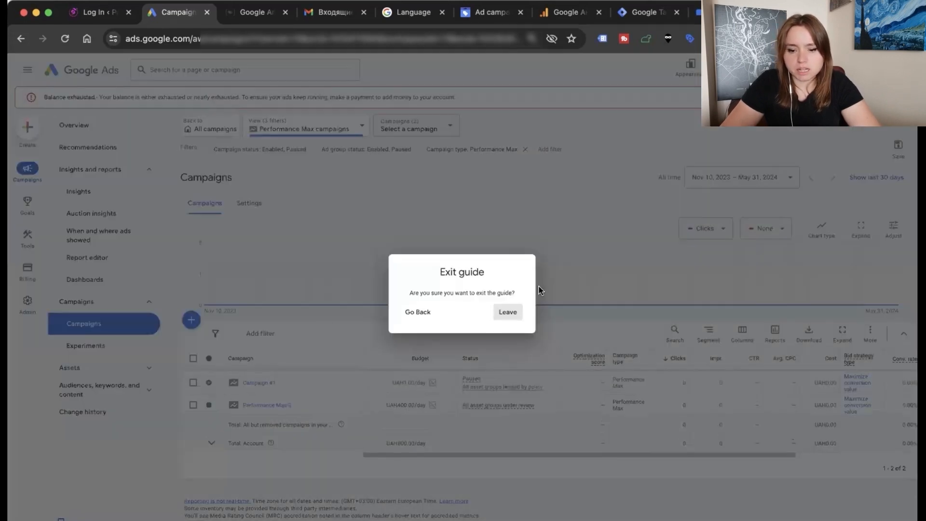
pyautogui.click(506, 312)
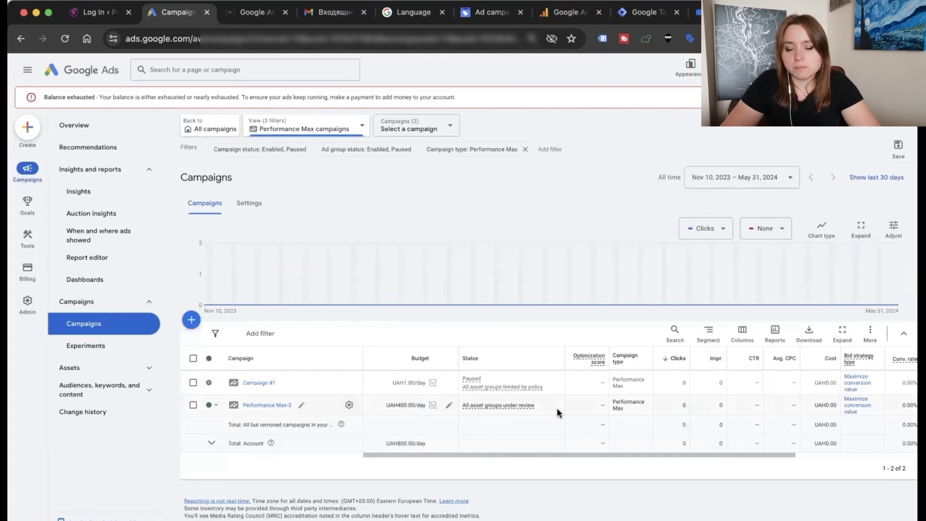
# Step: Pause the Performance Max-3 campaign, switch the view back to all campaigns and pause Mannual_All_items
pyautogui.hscroll(3, 554, 410)
pyautogui.click(215, 404)
pyautogui.click(224, 435)
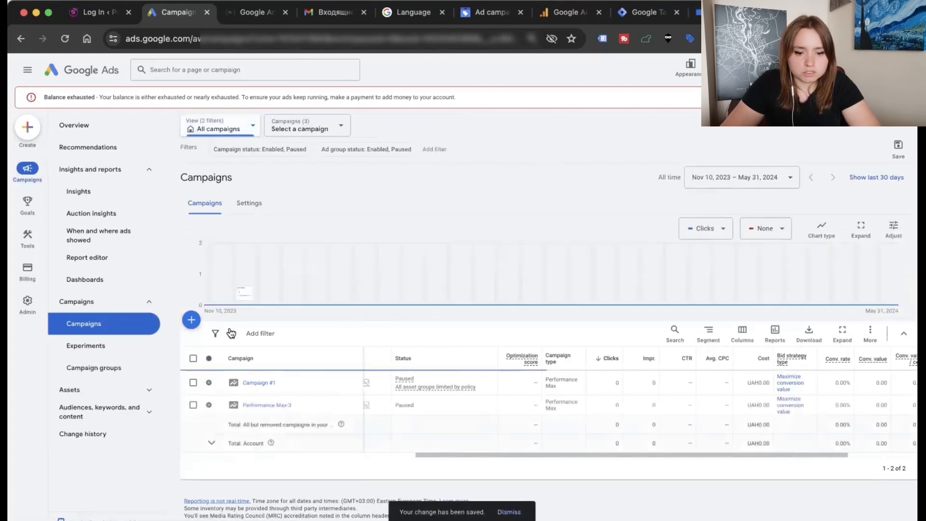
pyautogui.click(209, 380)
pyautogui.click(227, 411)
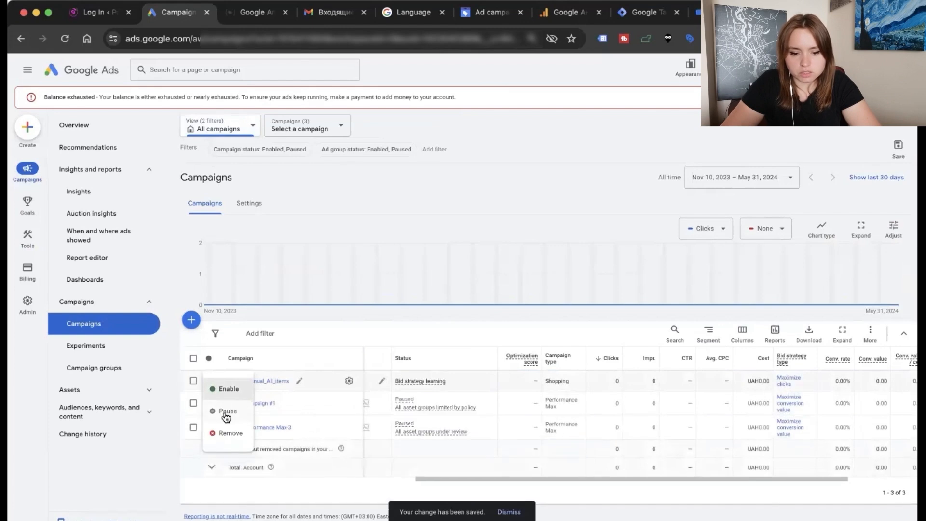